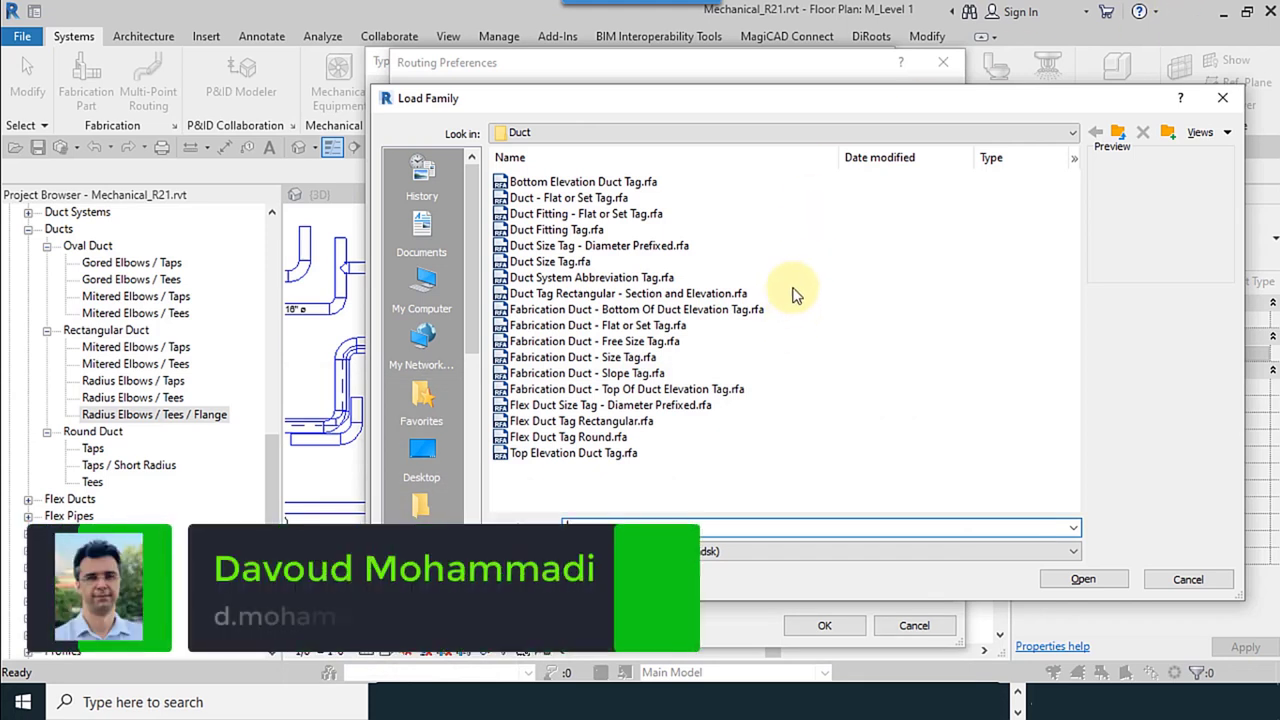
Step: Browse via Favorites to the project's Family folder and preview Rectangular Elbow - Mitered
left_click(422, 398)
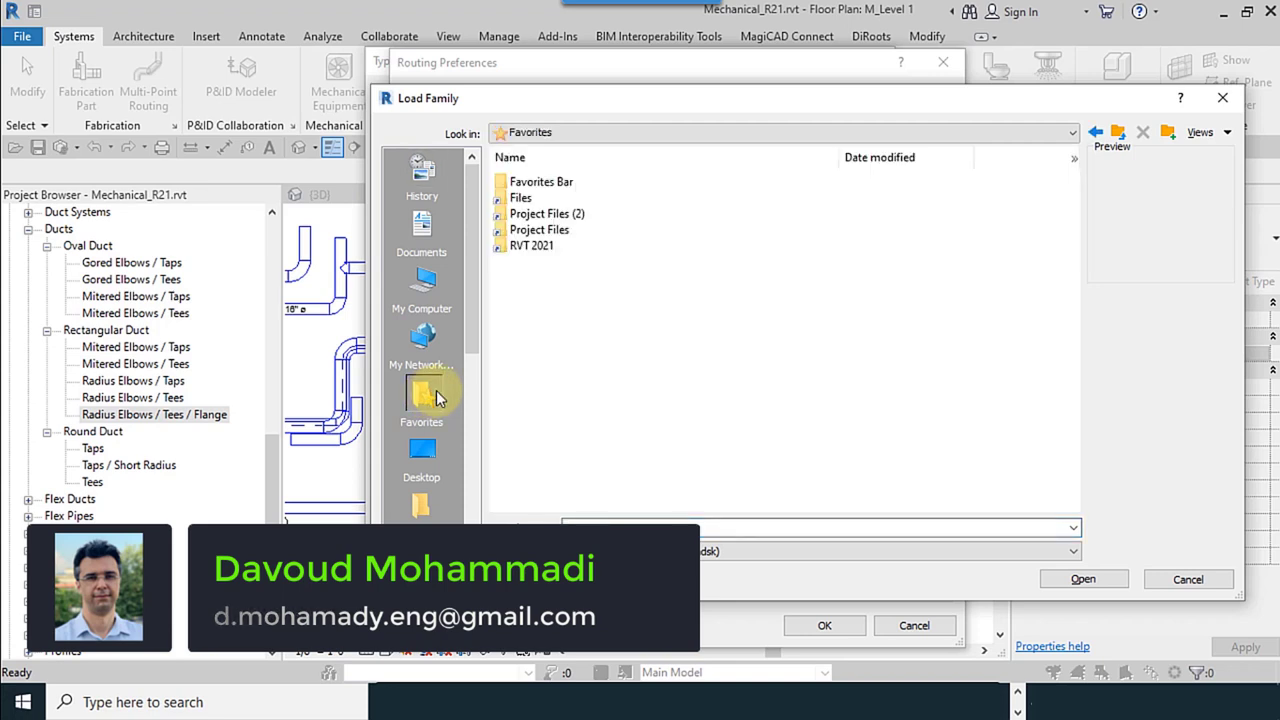
double_click(559, 246)
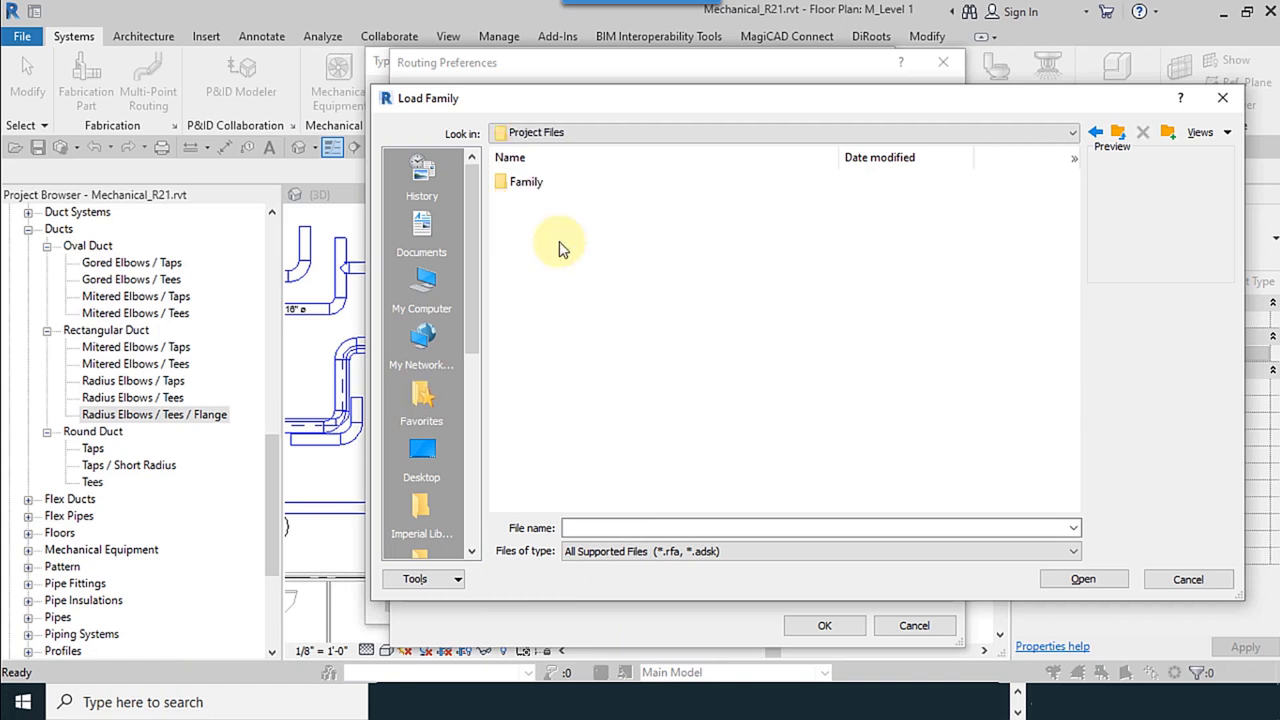
double_click(545, 183)
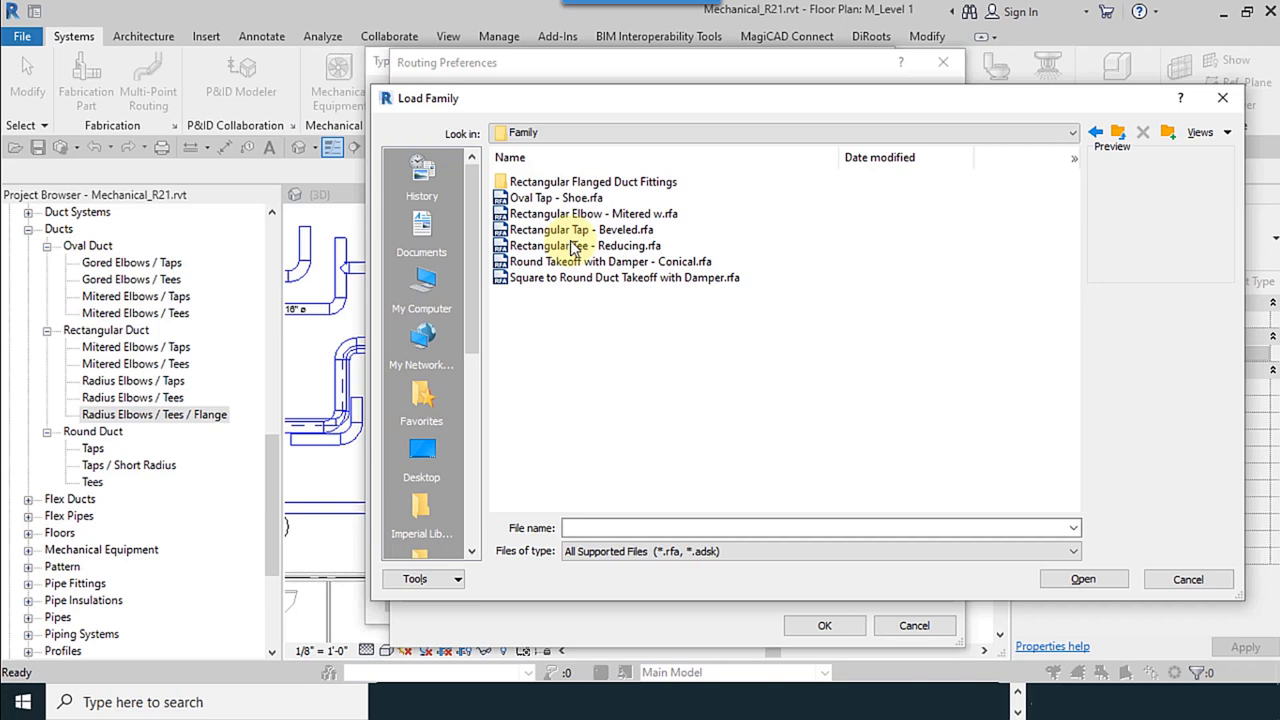
left_click(565, 200)
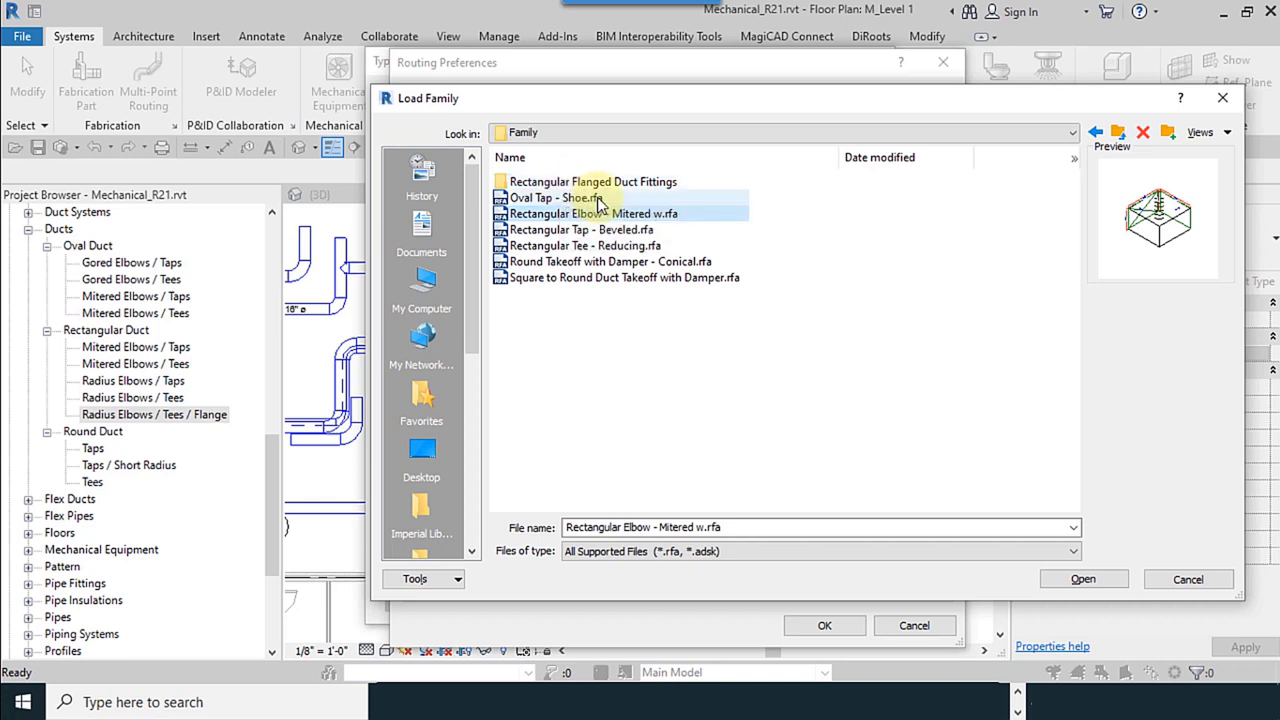
mouse_move(556, 198)
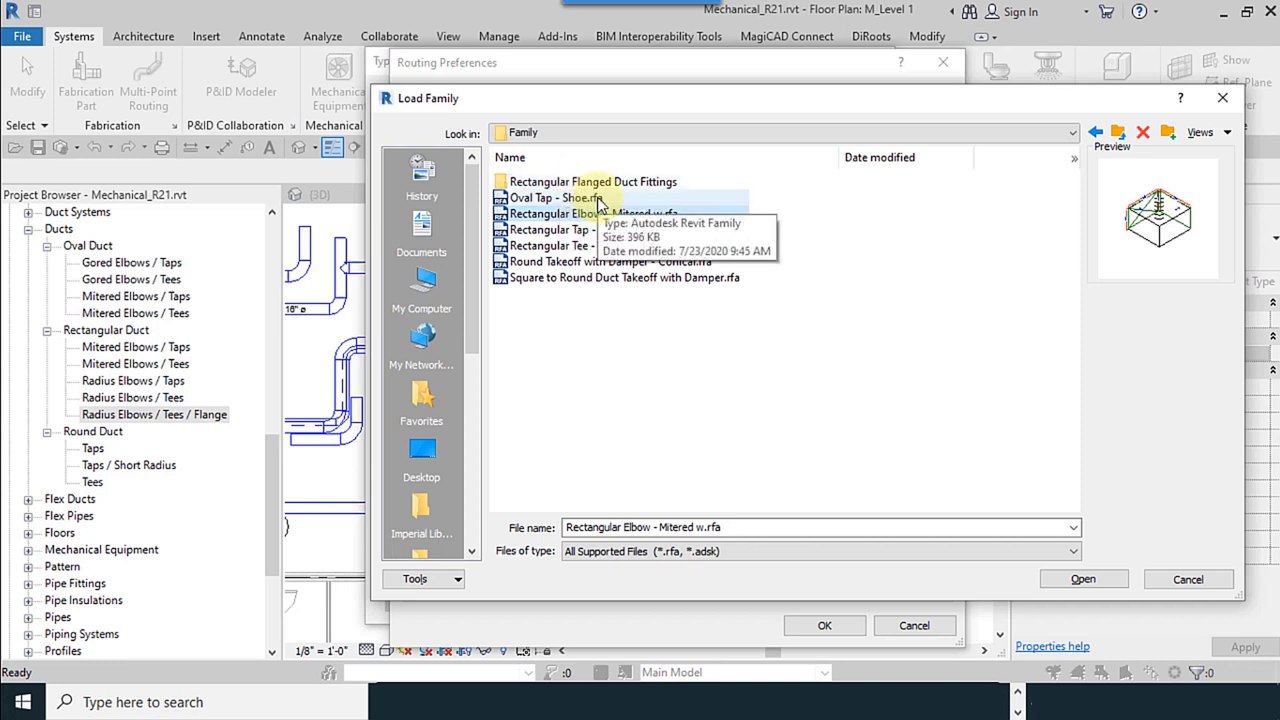
Step: Open Rectangular Flanged Duct Fittings and preview the Blank End, Eccentric Taper and Medium Radius Bend families
double_click(605, 183)
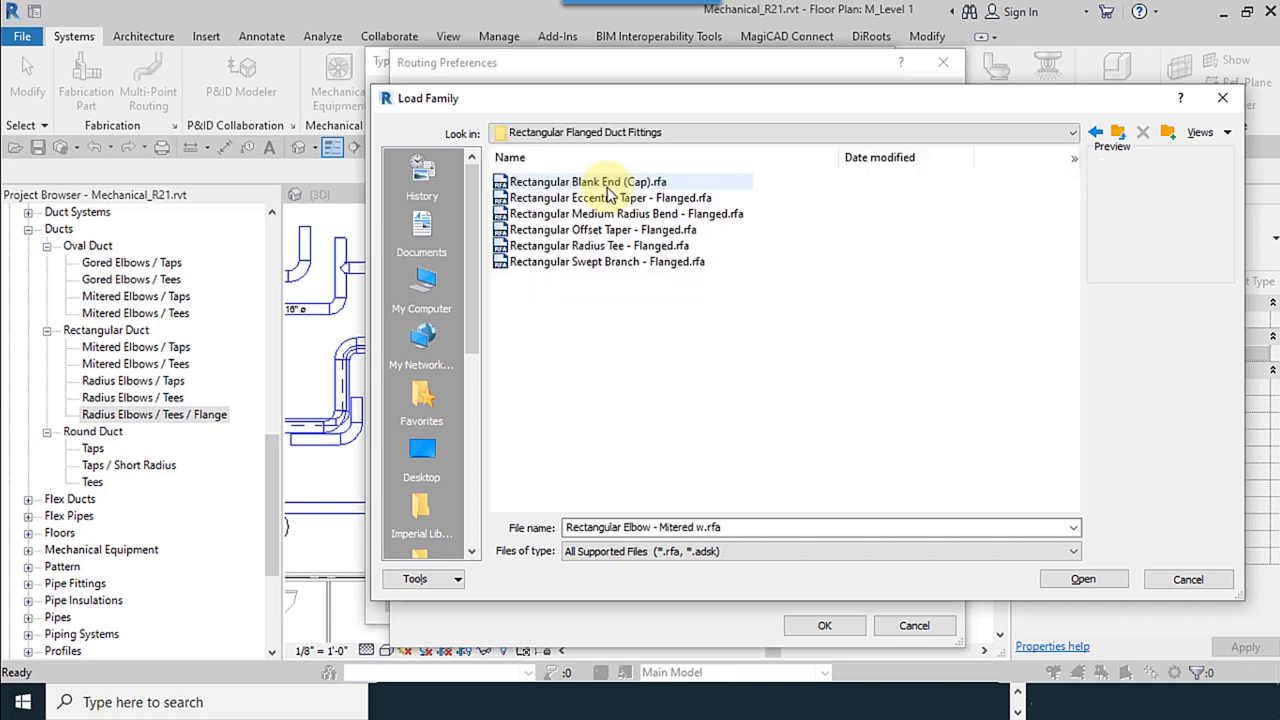
left_click(600, 183)
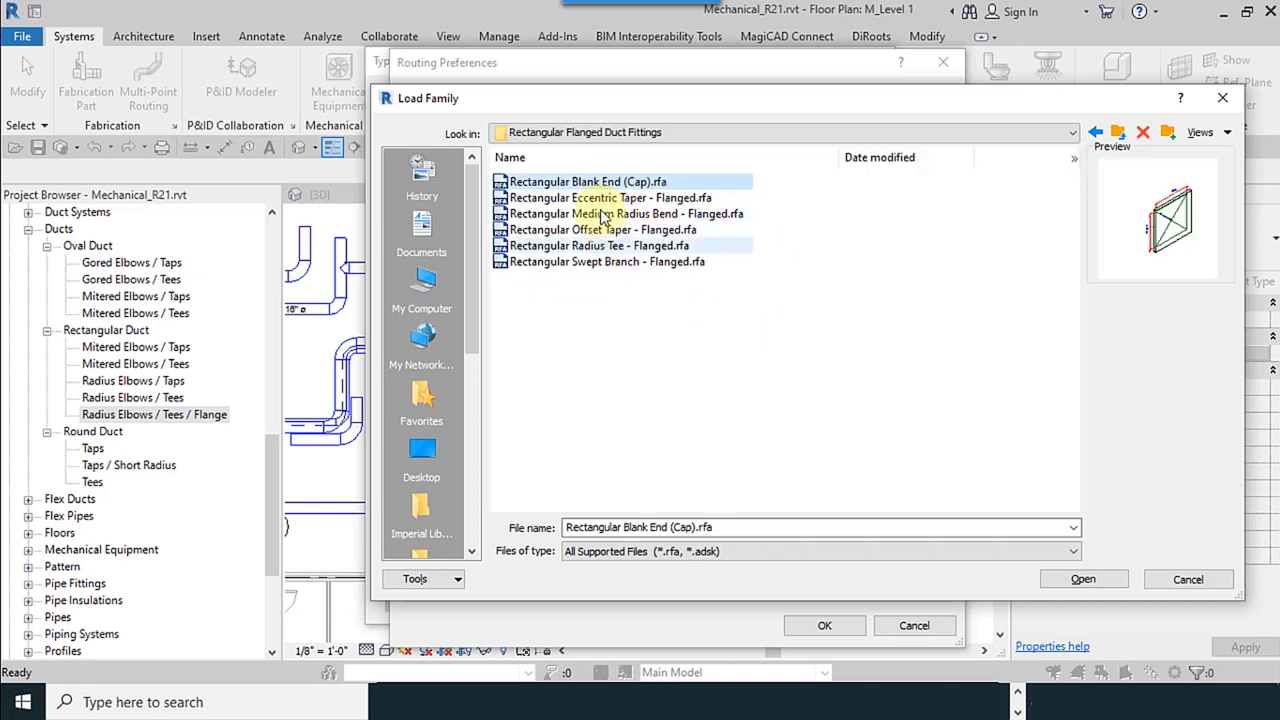
left_click(580, 198)
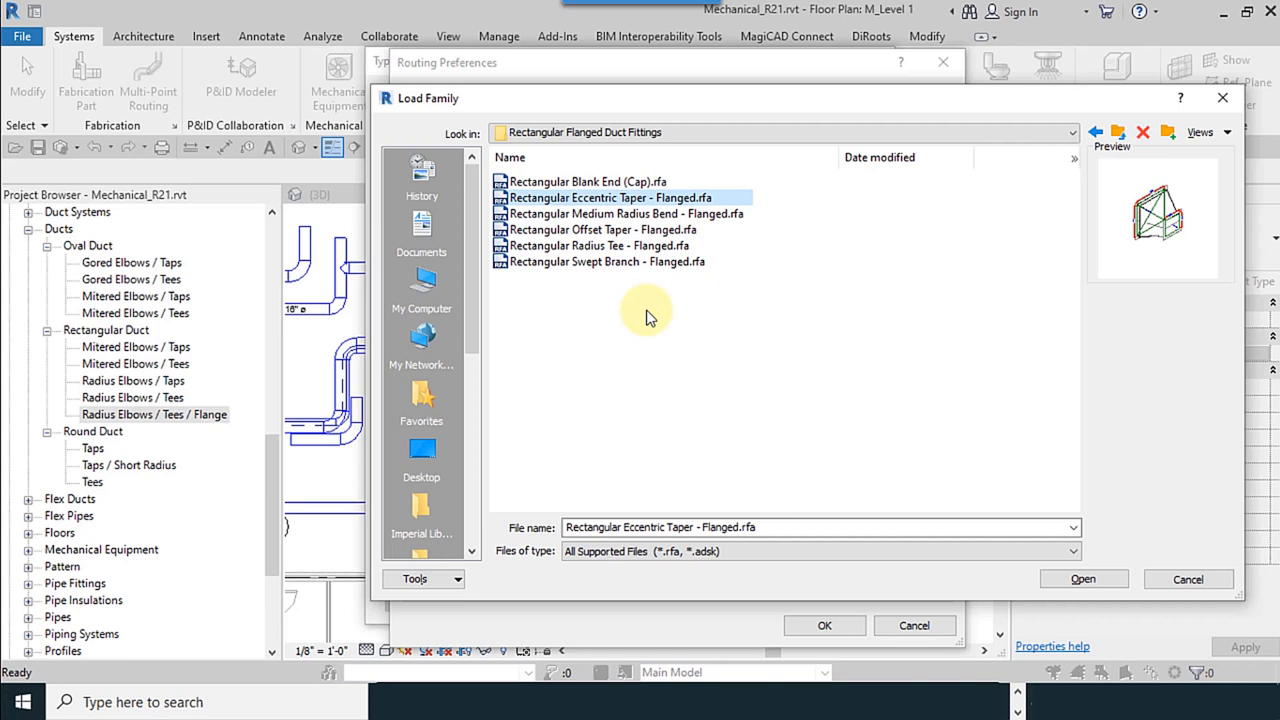
left_click(685, 215)
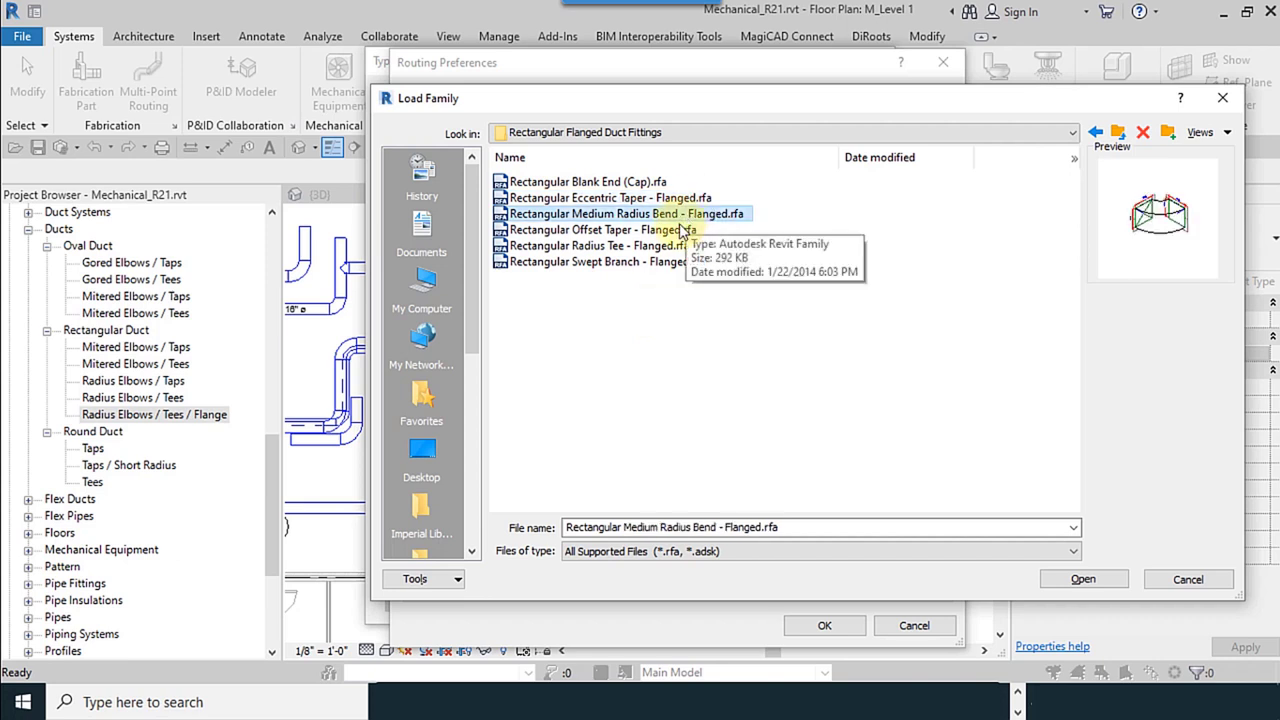
left_click(548, 178)
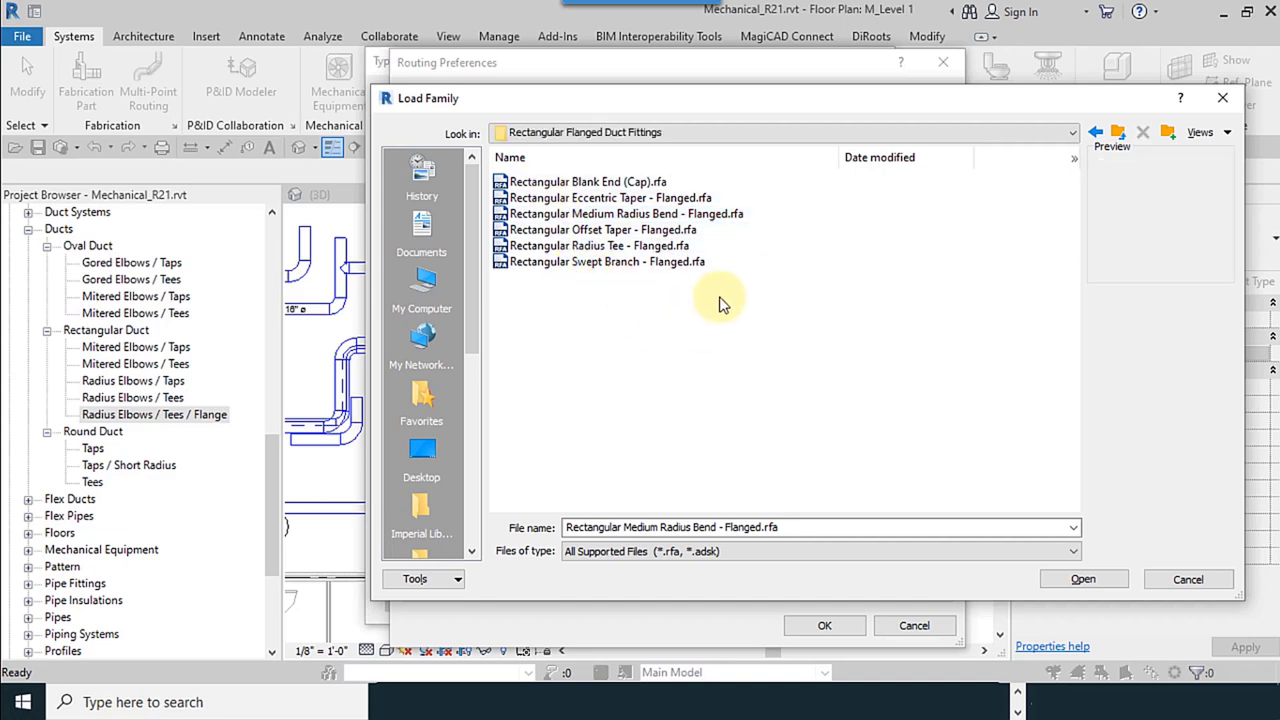
Step: Preview Swept Branch and Radius Tee, then select Rectangular Medium Radius Bend - Flanged
left_click_drag(722, 94, 633, 248)
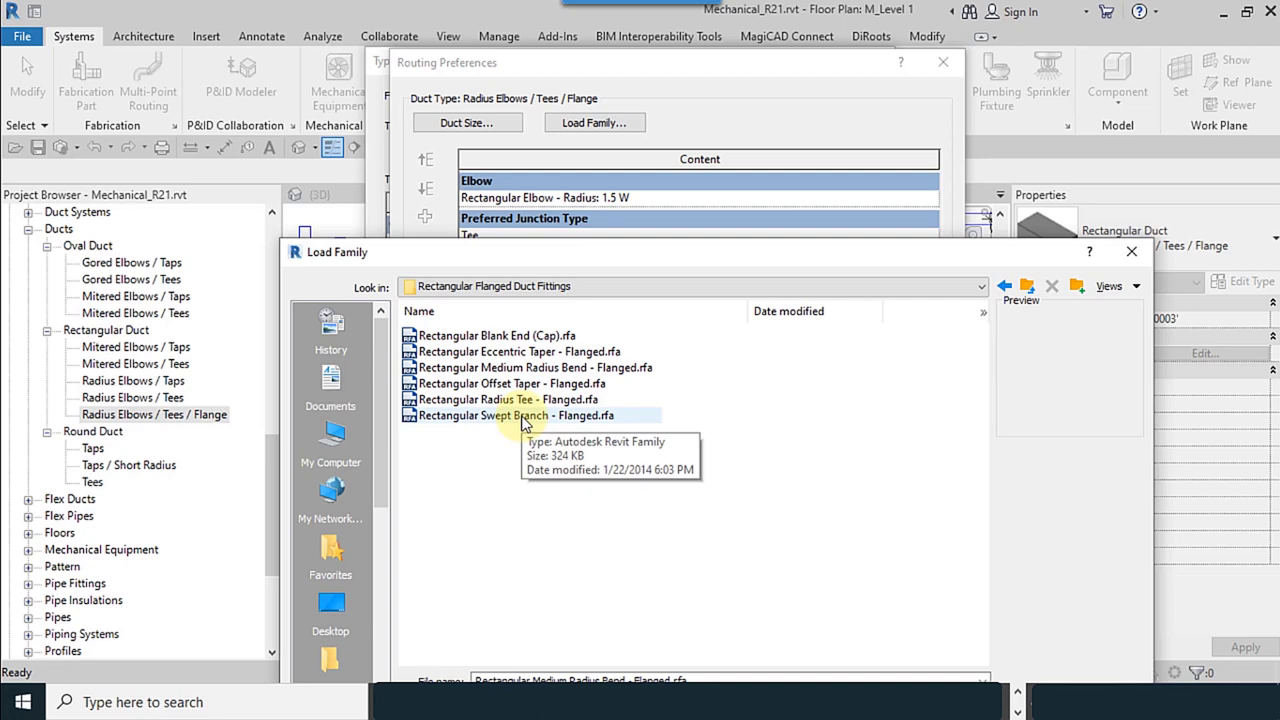
left_click(608, 415)
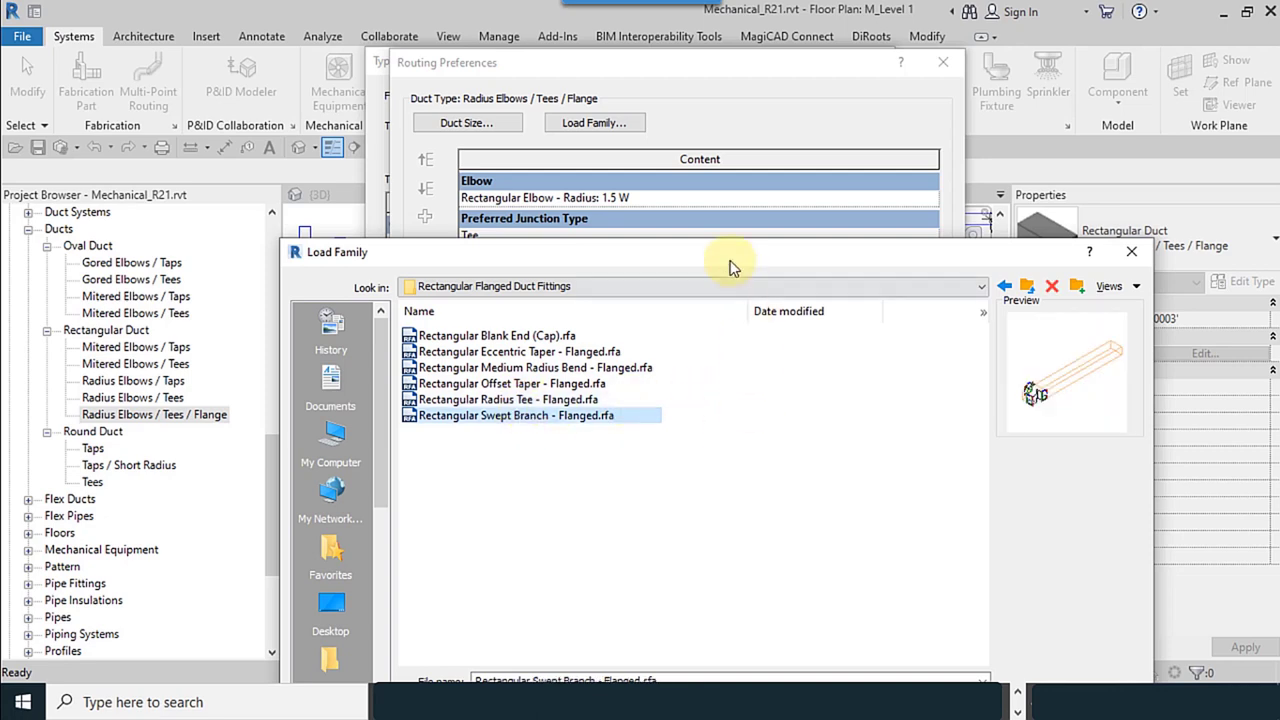
left_click(517, 397)
left_click(517, 384)
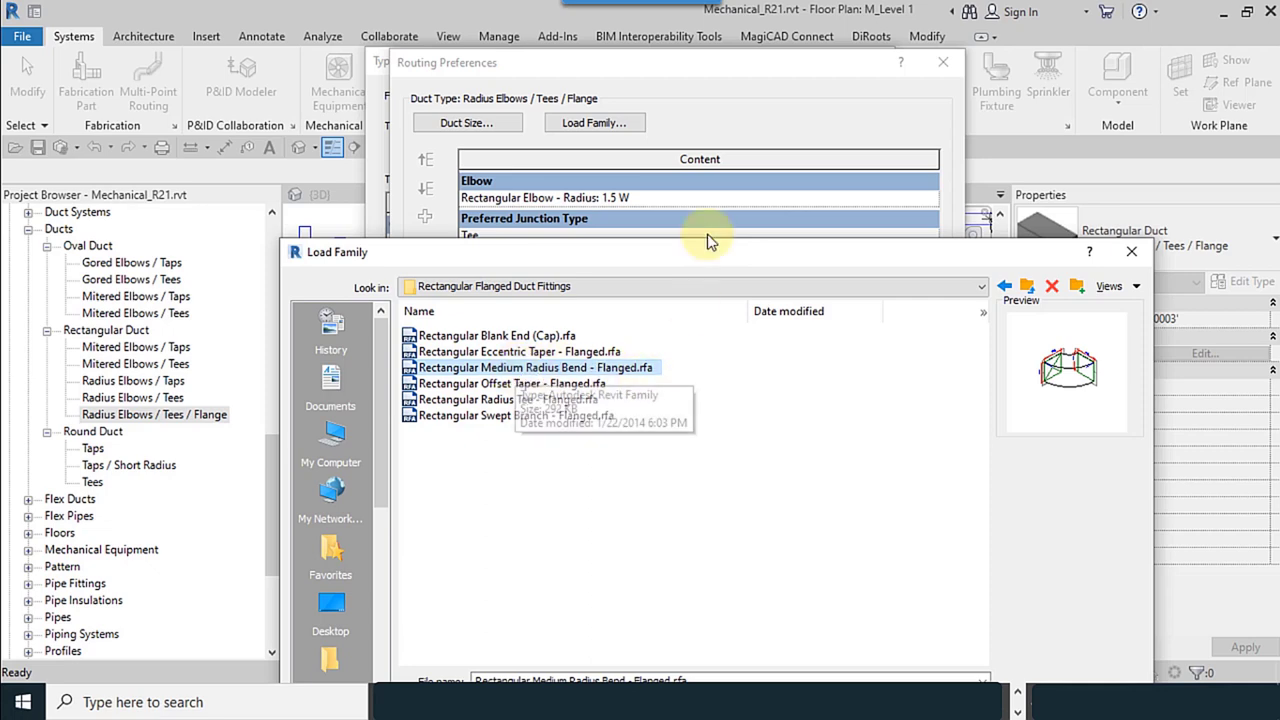
left_click_drag(696, 254, 584, 104)
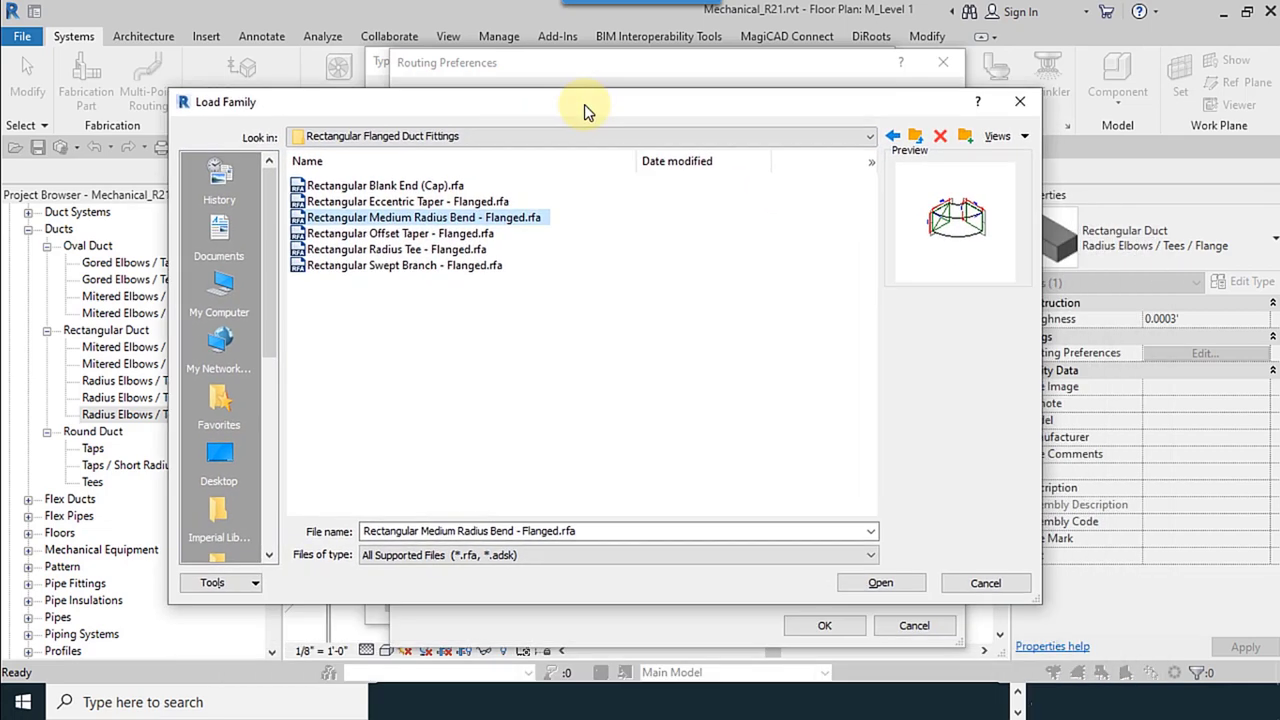
Step: Load the medium radius bend and set the Elbow to Rectangular Medium Radius Bend - Flanged: Standard
left_click(912, 590)
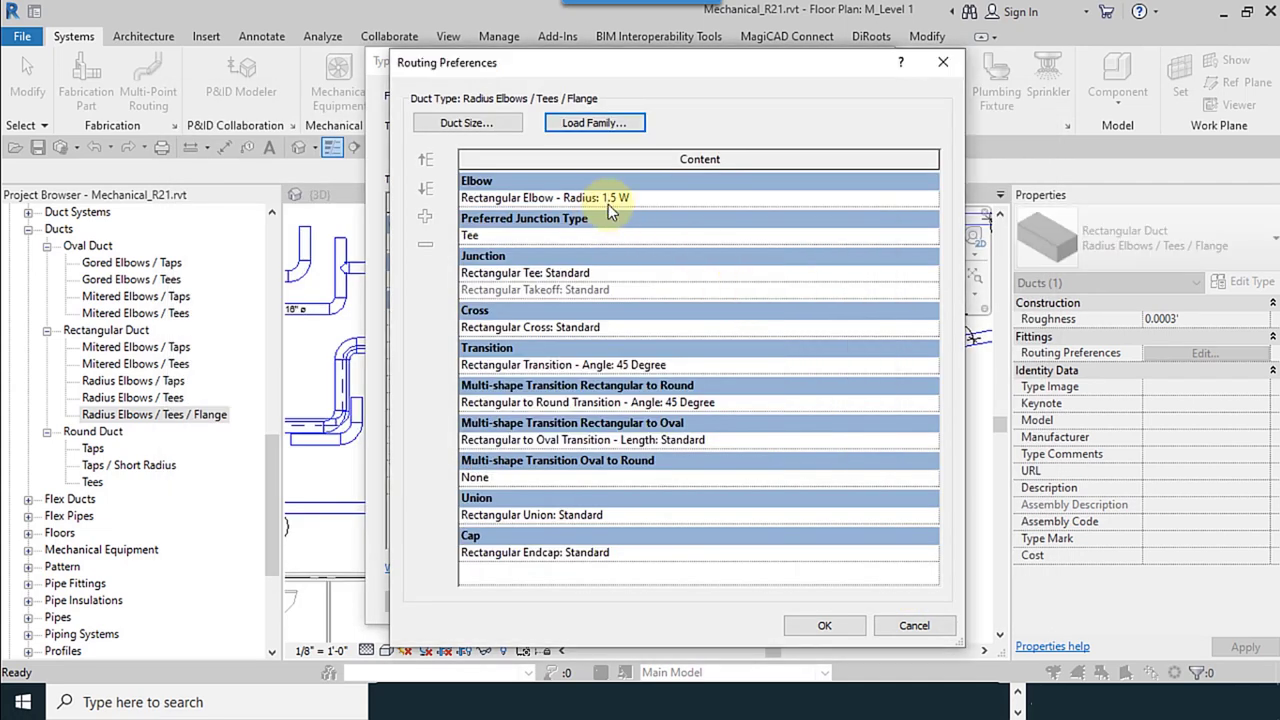
left_click(934, 198)
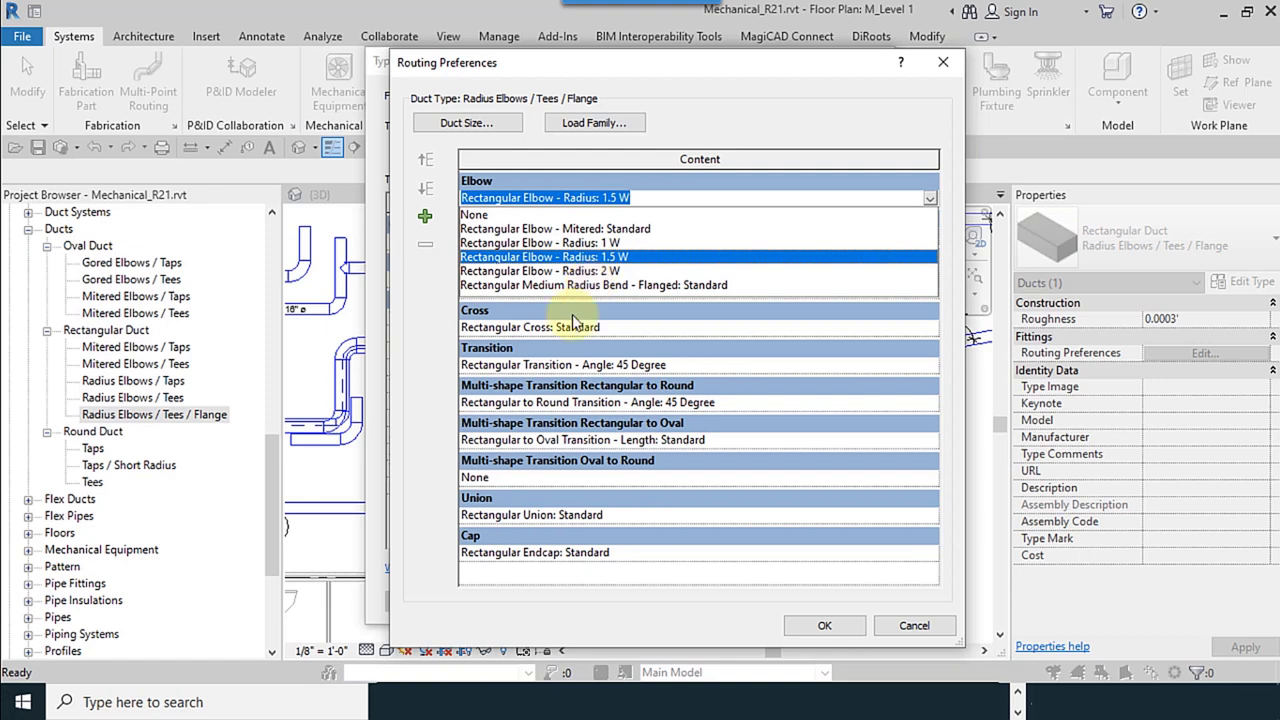
left_click(640, 287)
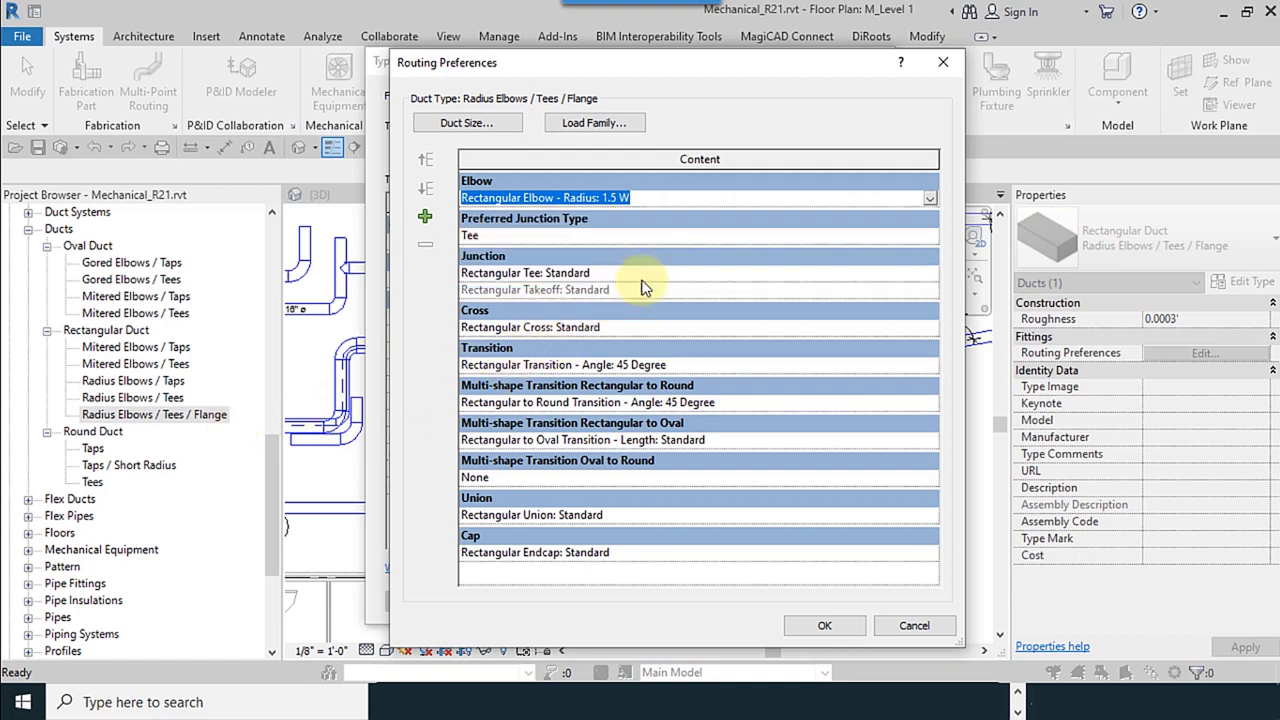
Step: Load the Rectangular Swept Branch - Flanged family
left_click(617, 124)
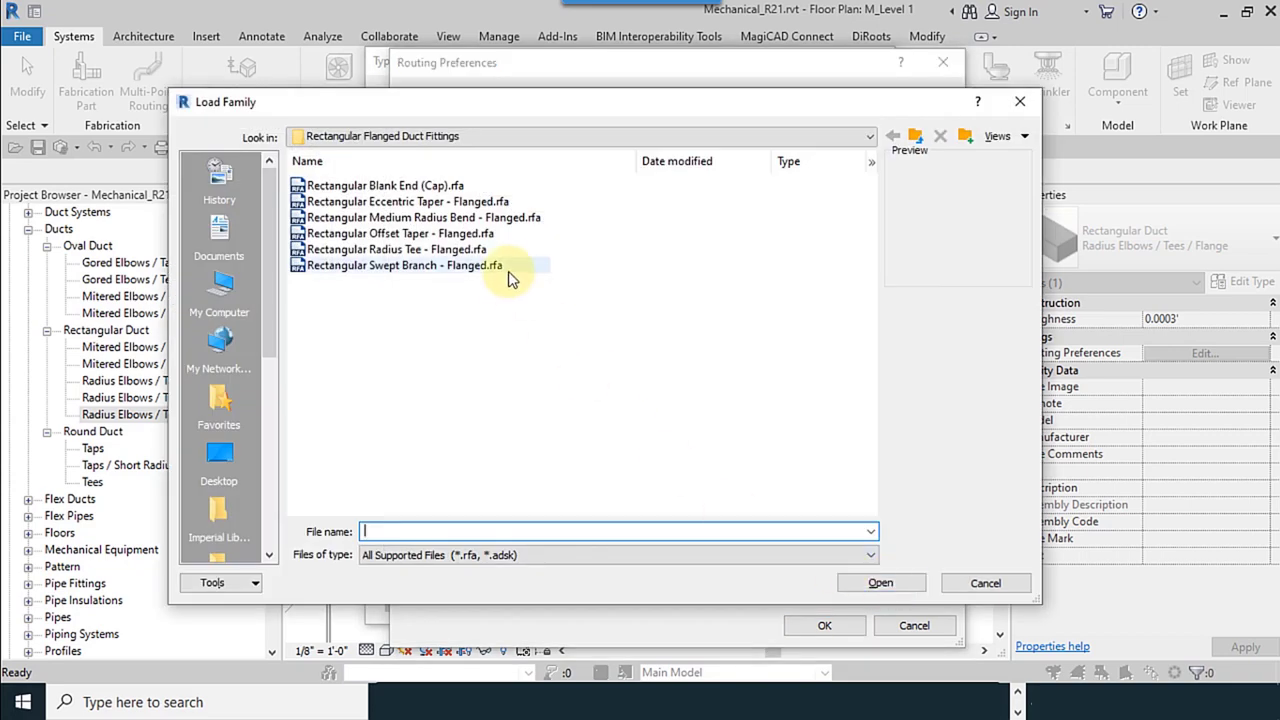
left_click_drag(637, 104, 643, 475)
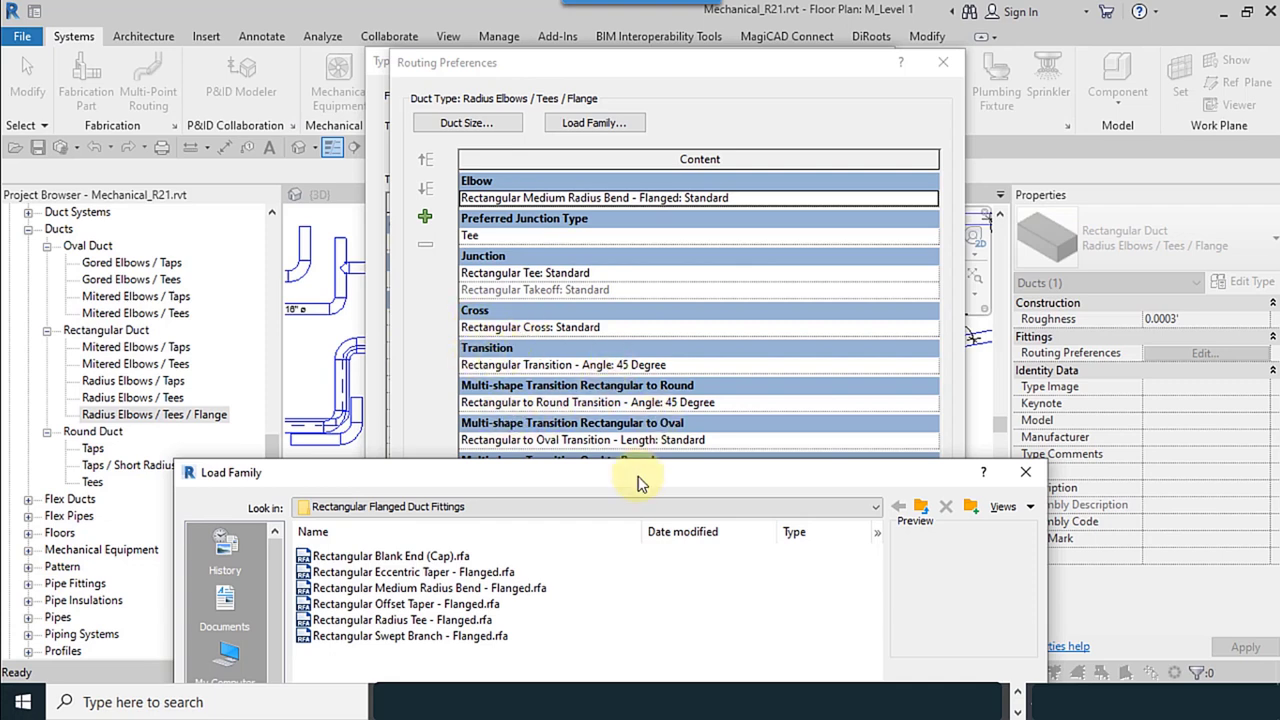
mouse_move(638, 476)
left_mouse_down()
mouse_move(604, 160)
mouse_move(614, 146)
left_mouse_up()
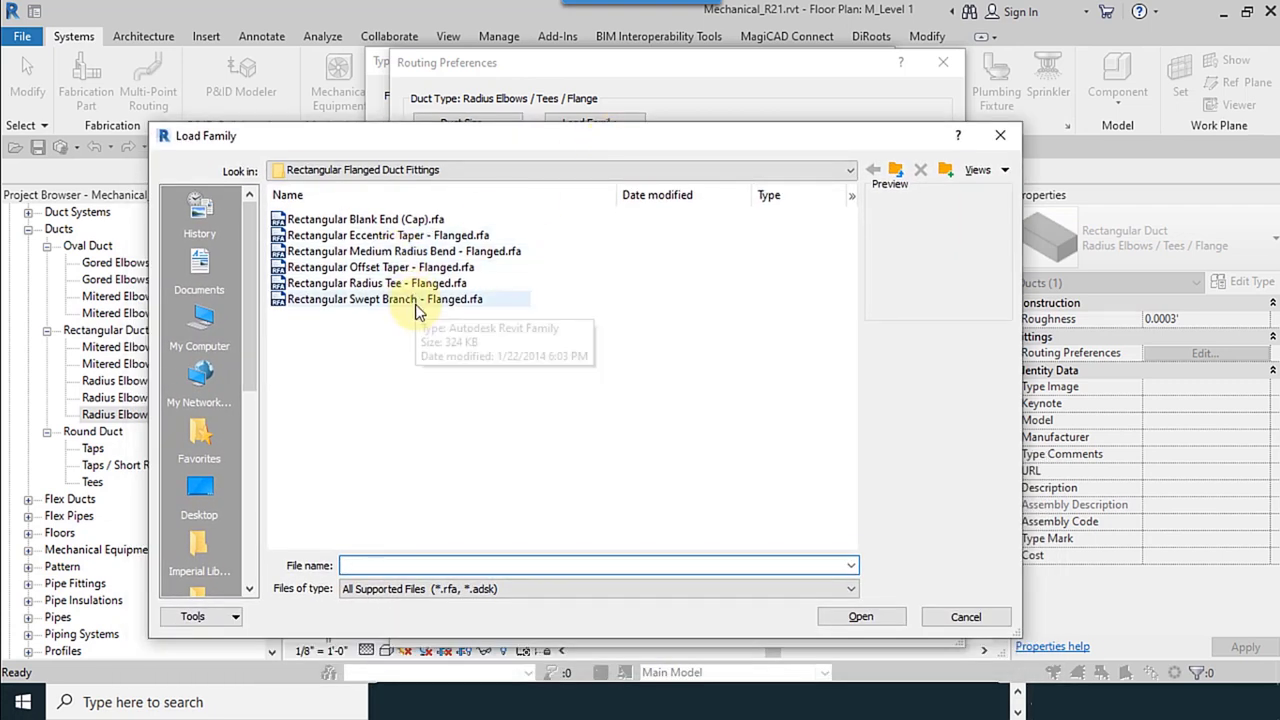
left_click(414, 302)
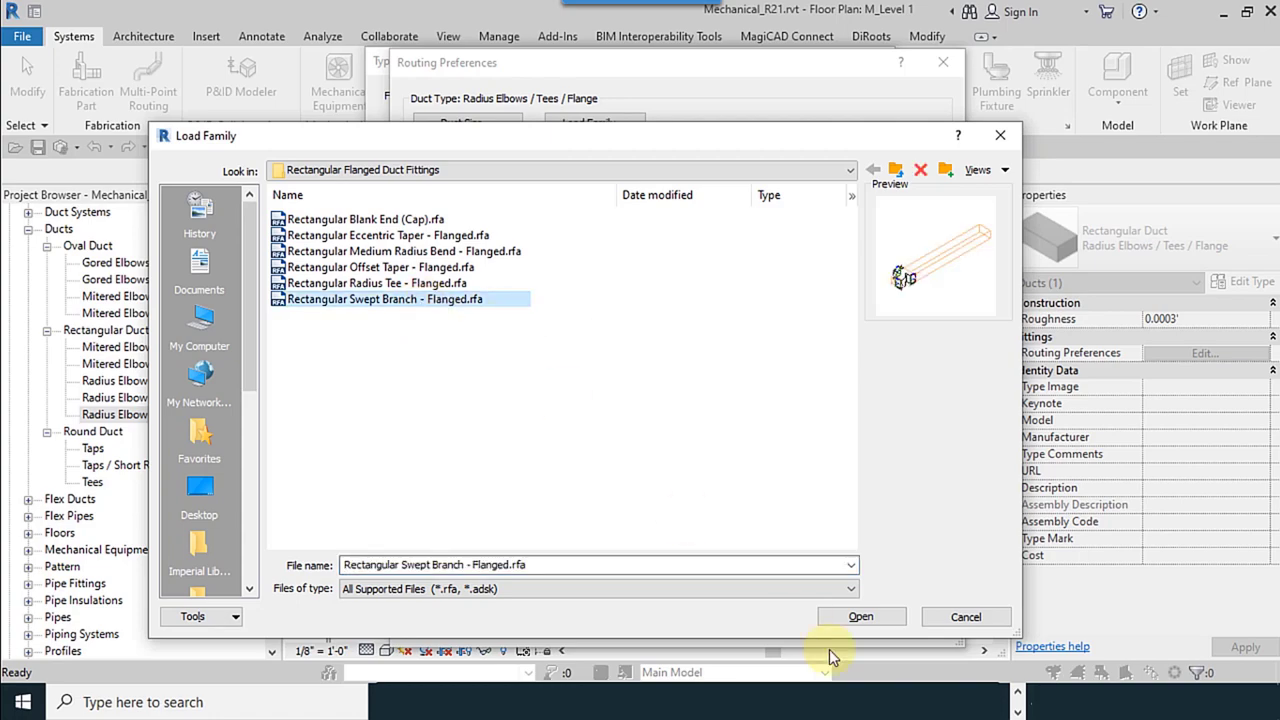
left_click(835, 620)
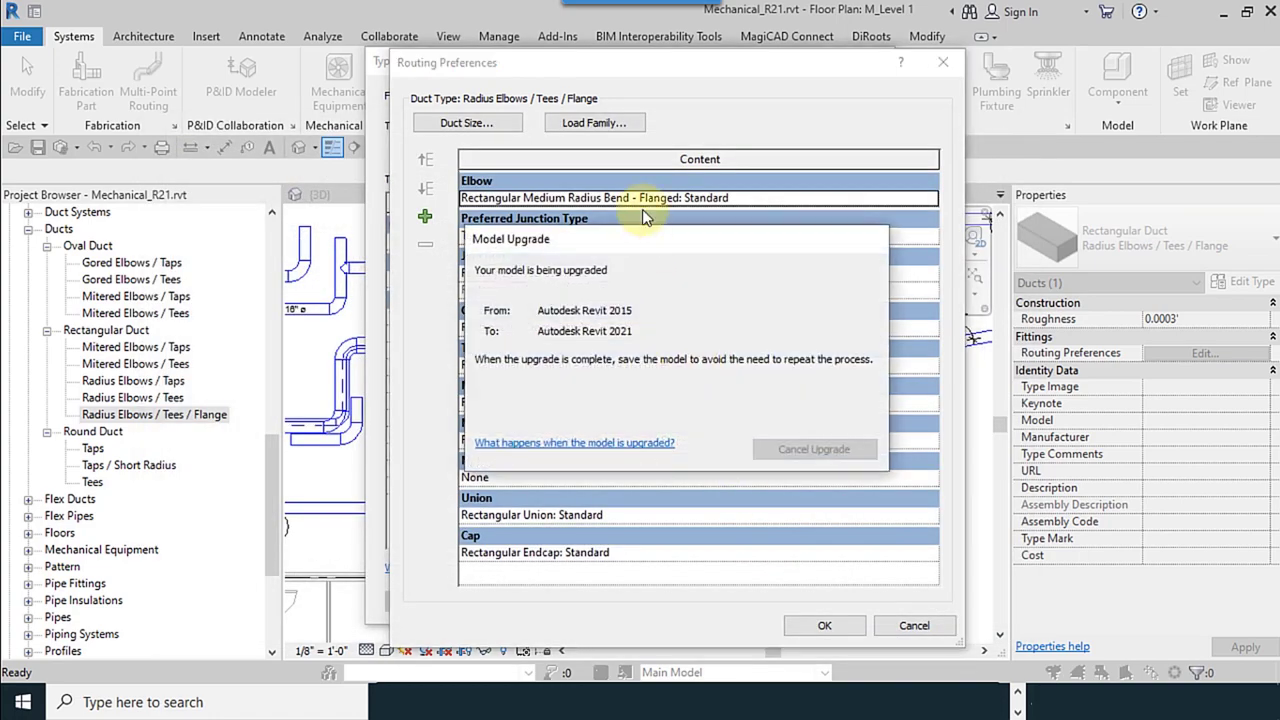
Step: Load the five flanged families from Blank End (Cap) through Radius Tee together
left_click(628, 125)
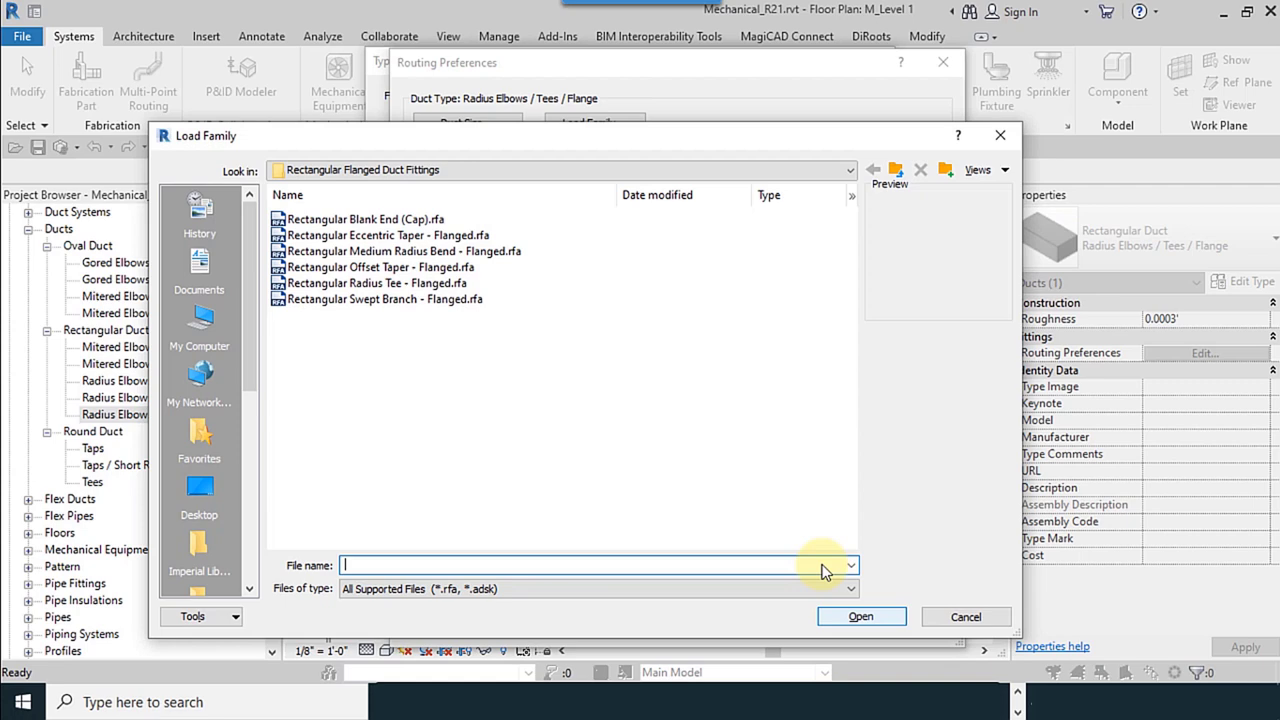
left_click(460, 283)
left_click_drag(563, 288, 428, 214)
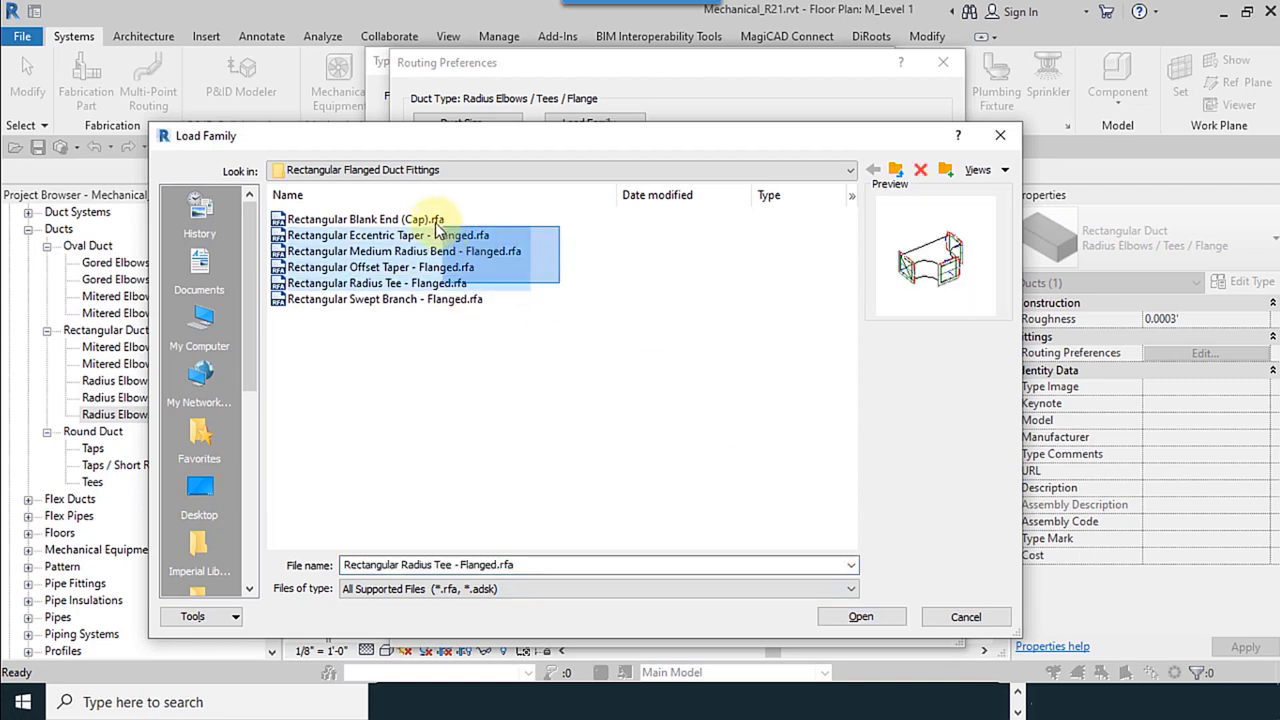
left_click(853, 628)
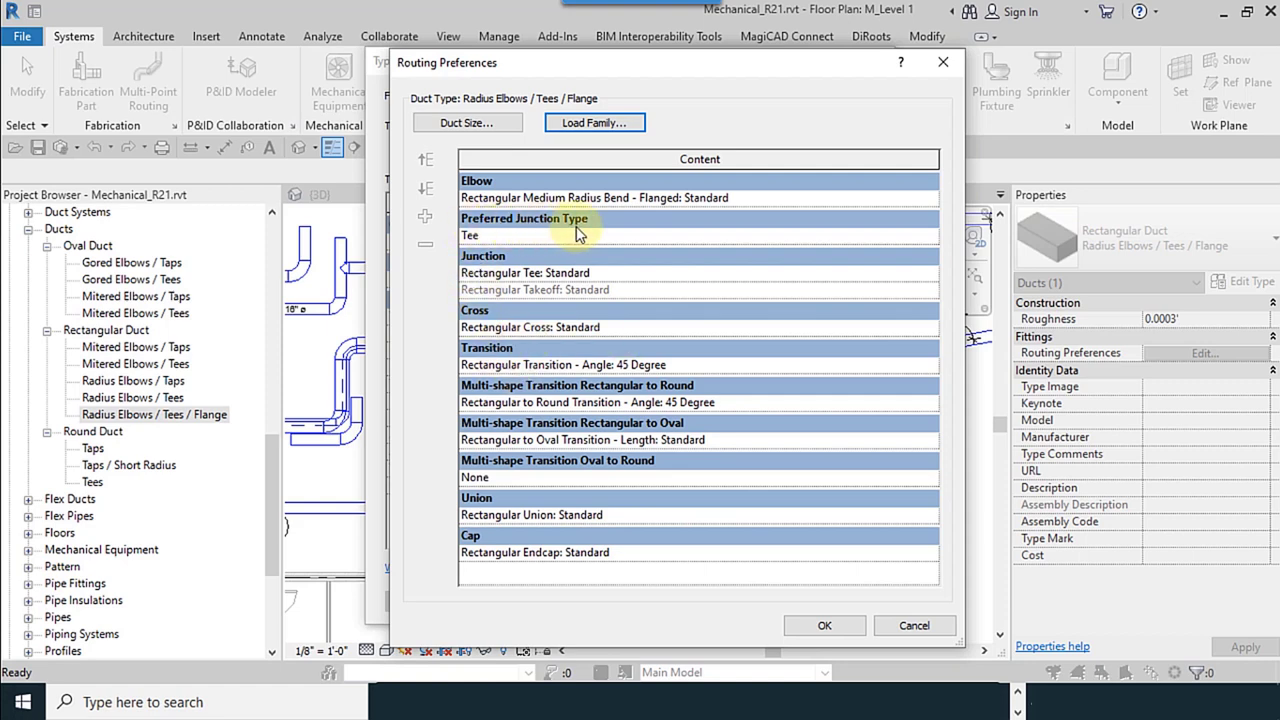
Step: Scroll through the Google Images results for rectangular flange duct fittings and back
left_click(929, 239)
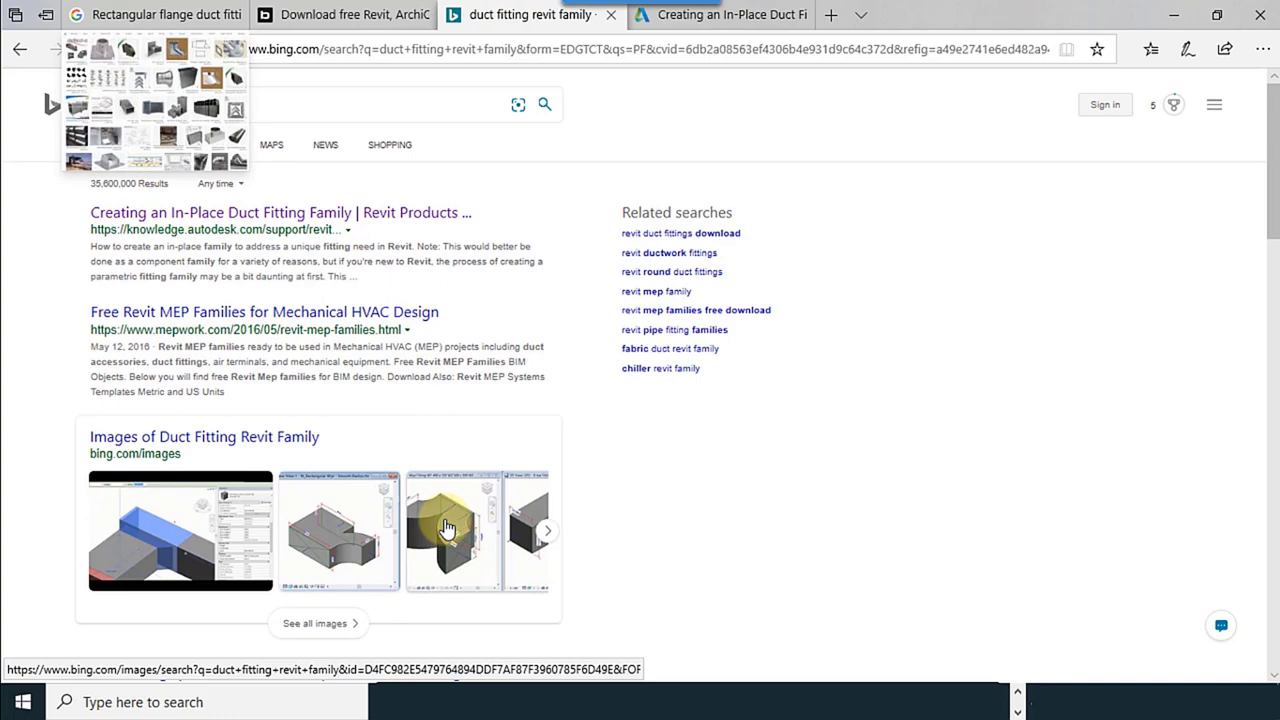
left_click(155, 14)
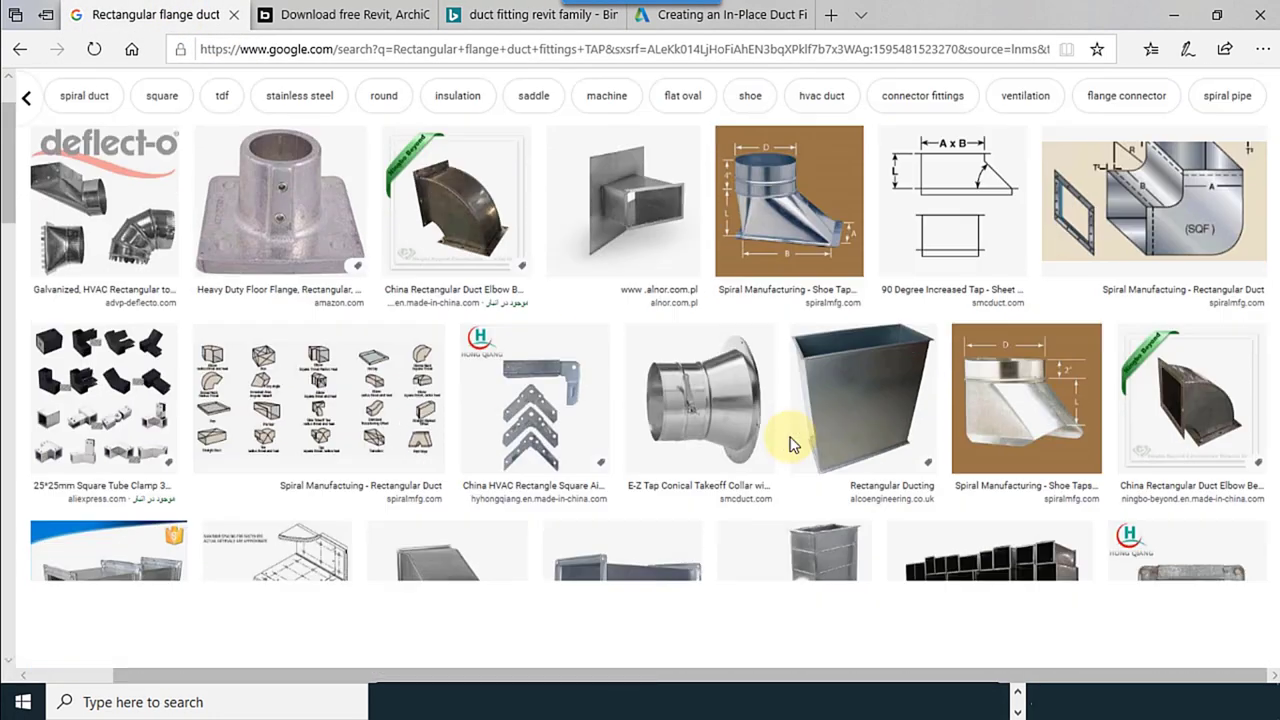
scroll(800, 450, "down", 5)
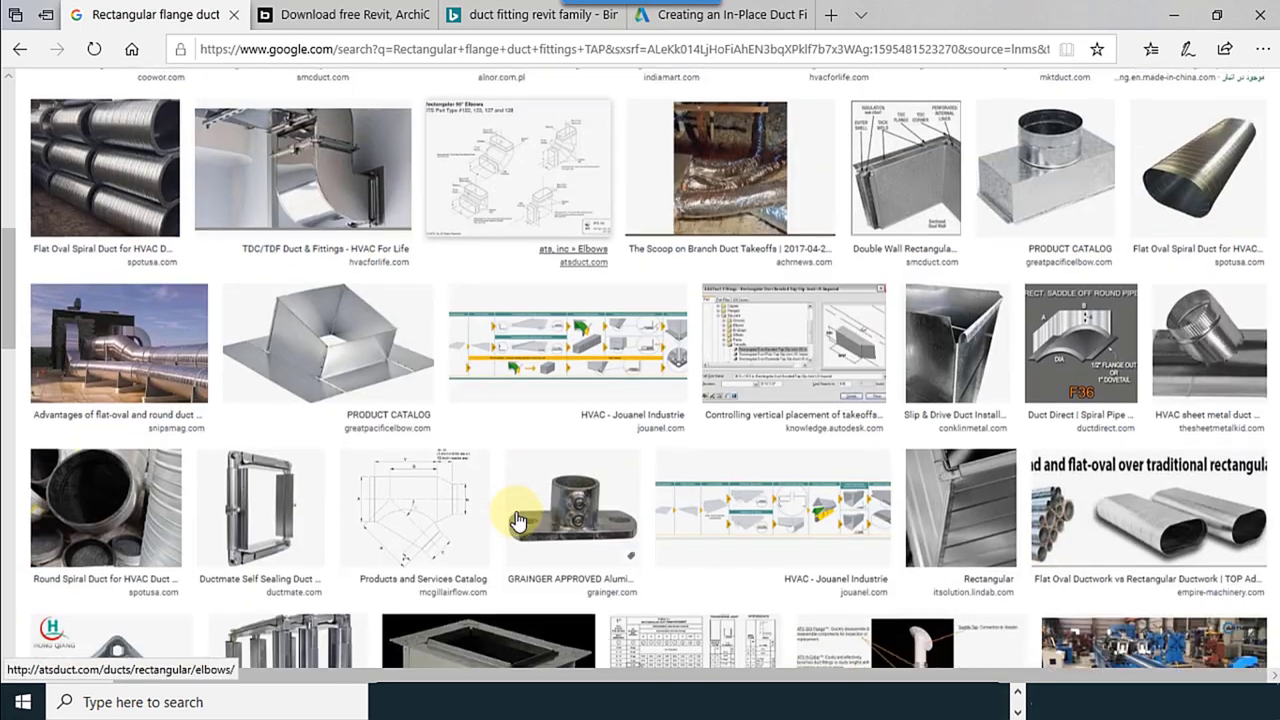
scroll(560, 495, "down", 3)
scroll(986, 481, "down", 3)
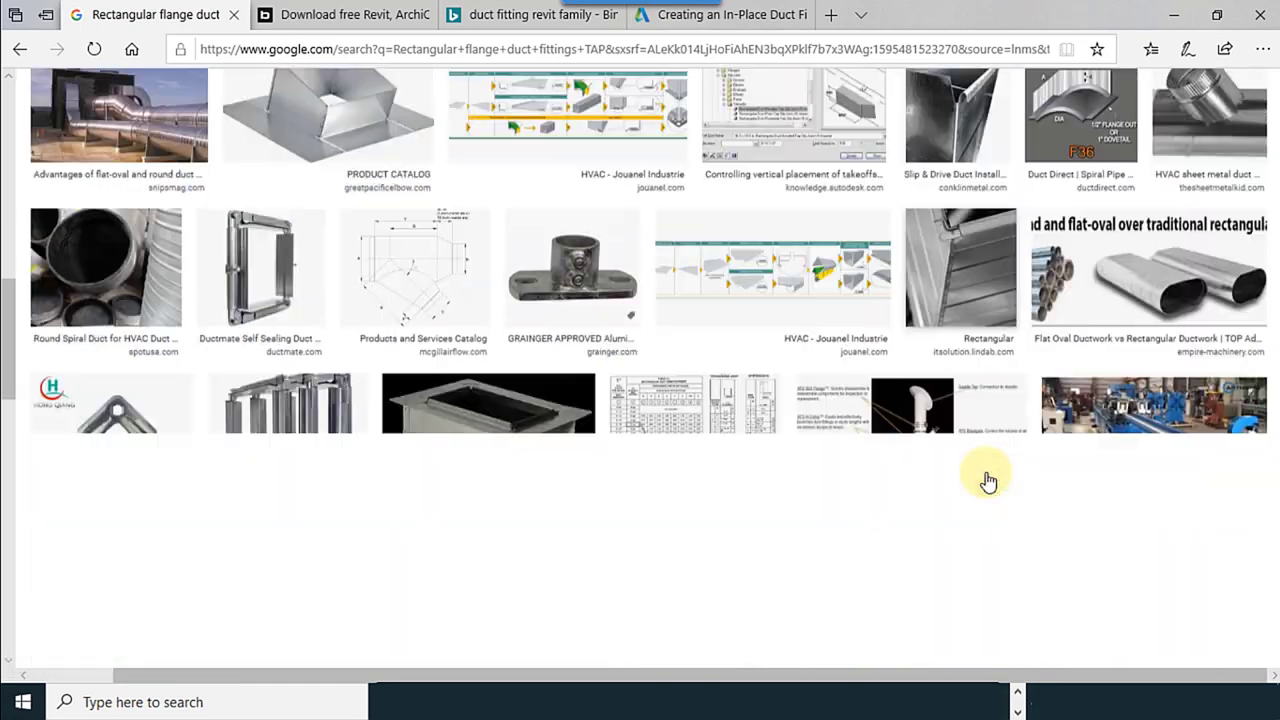
scroll(986, 481, "down", 3)
scroll(560, 430, "up", 8)
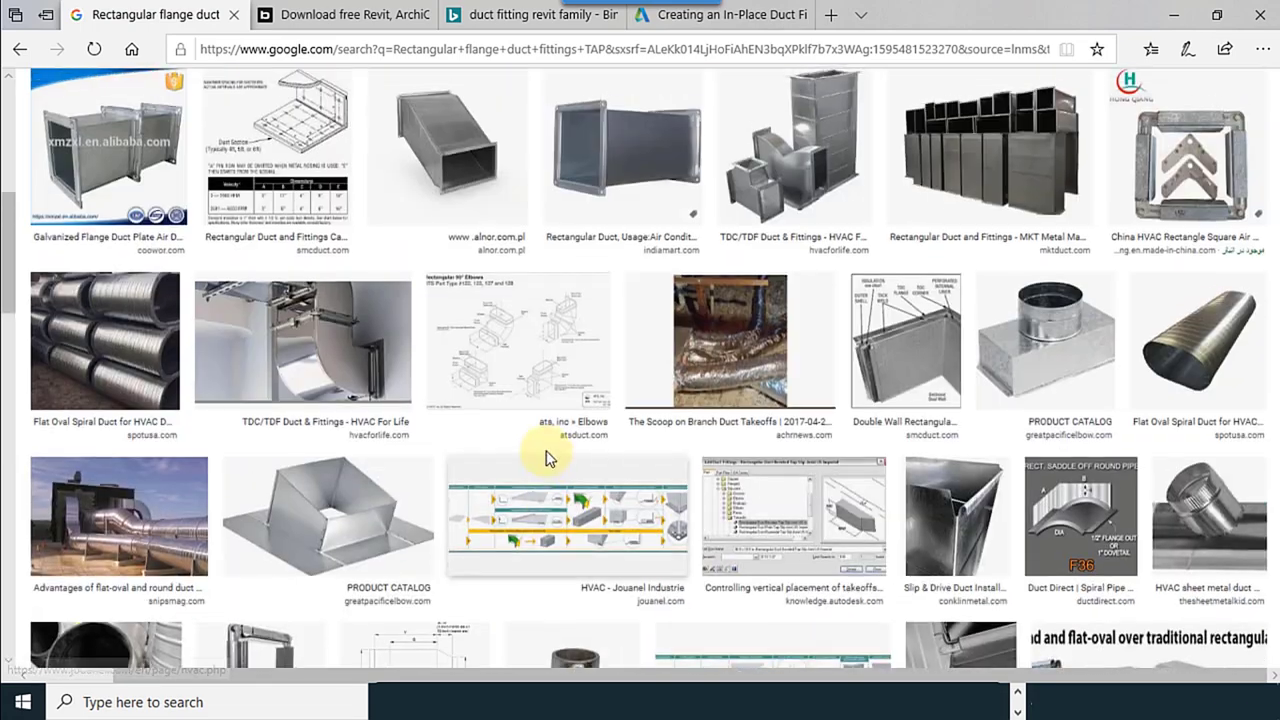
scroll(560, 430, "up", 5)
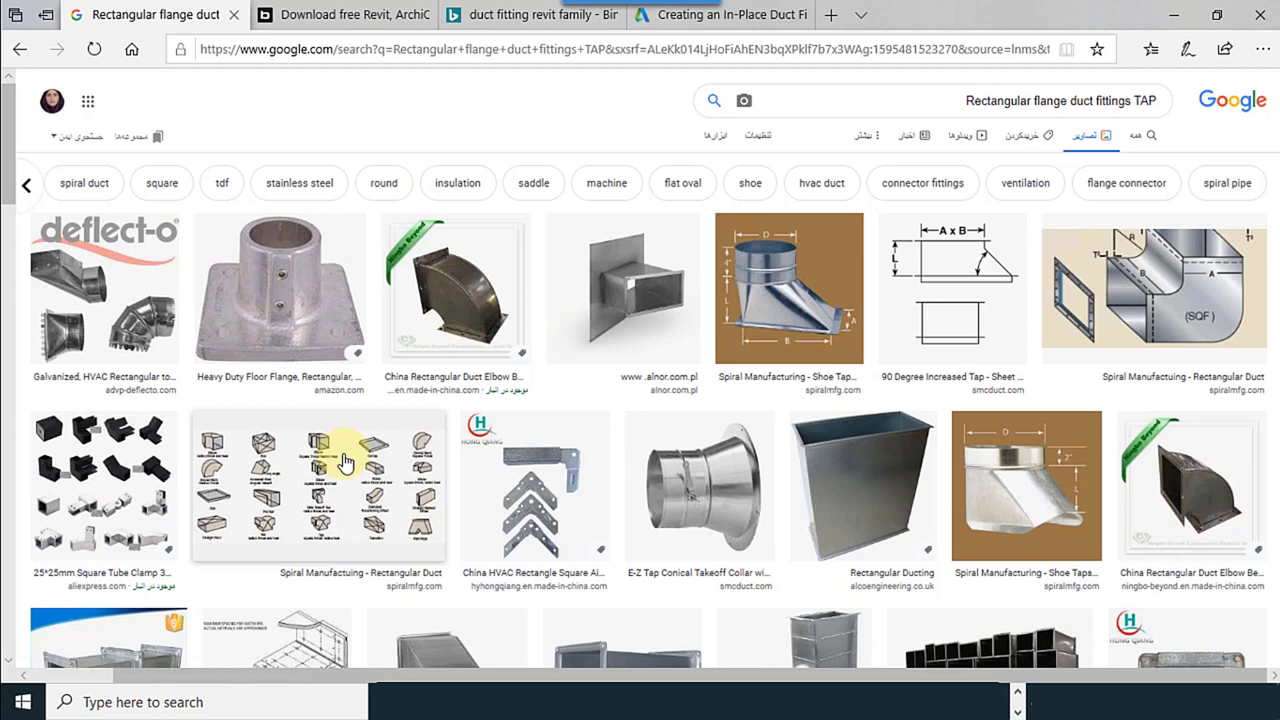
Step: Preview Spiral Manufacturing's rectangular duct fitting-types chart and scroll through more tap results
left_click(405, 490)
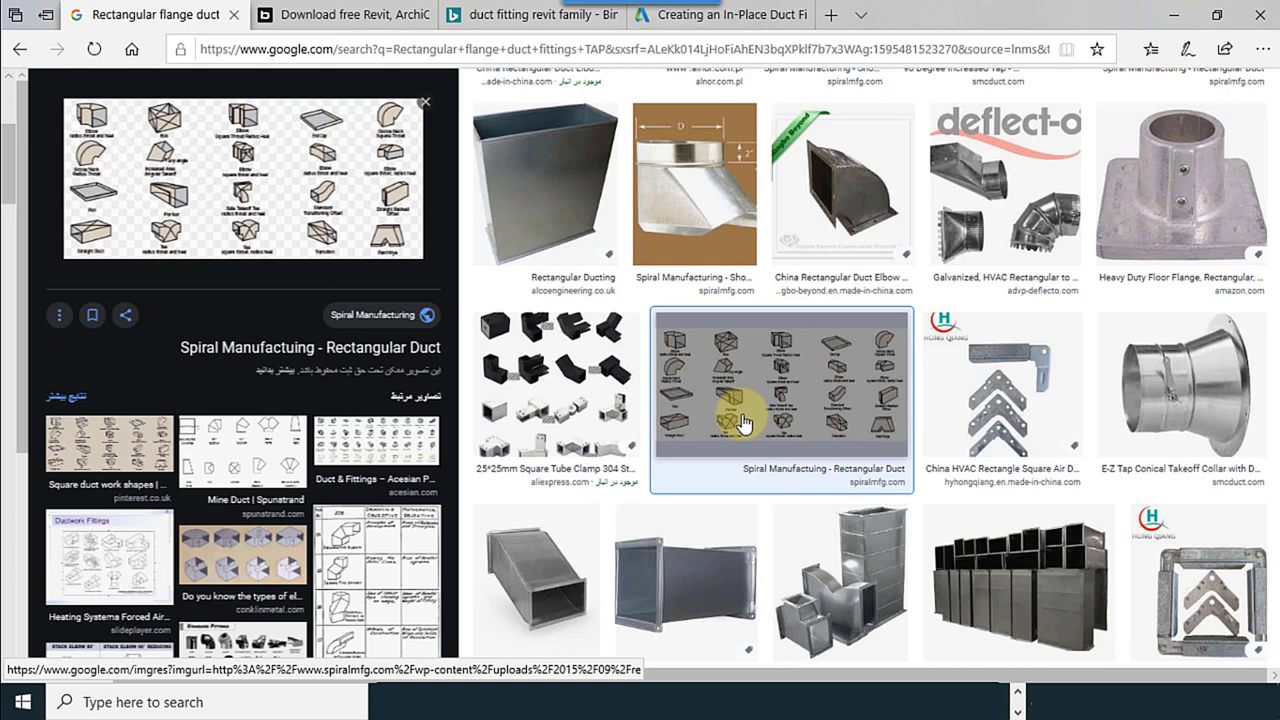
scroll(955, 415, "down", 1)
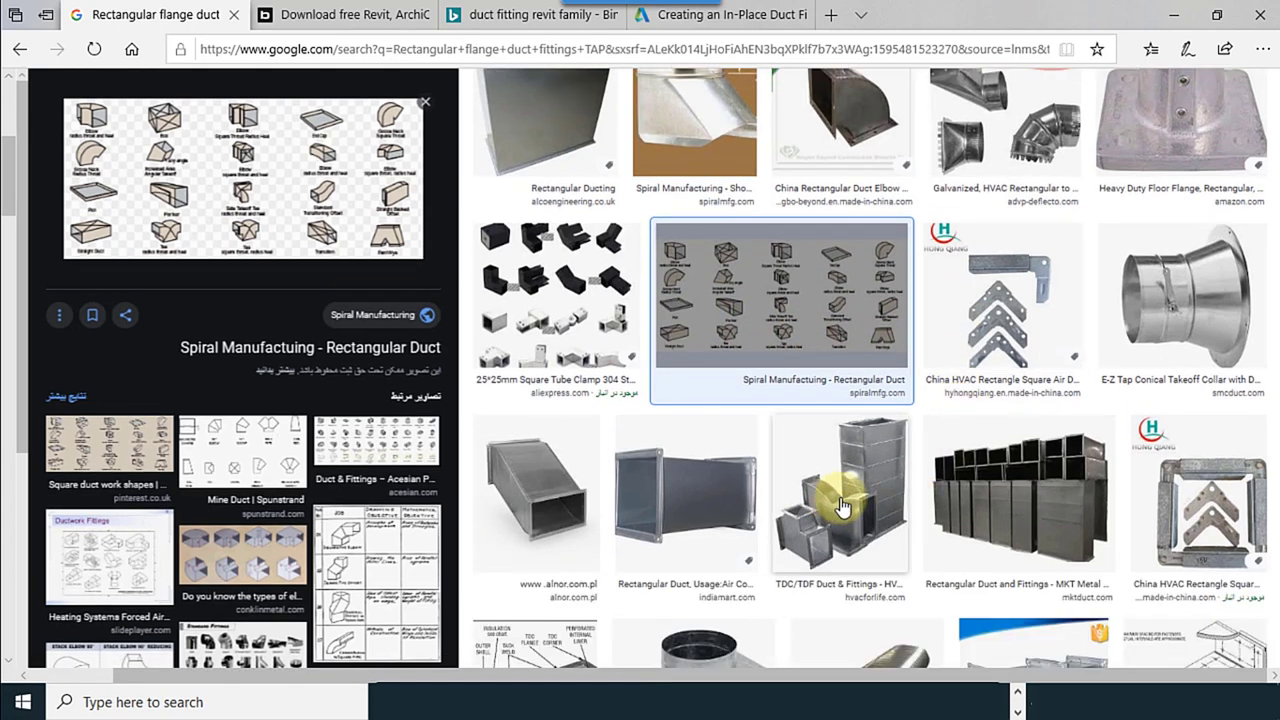
scroll(820, 490, "down", 4)
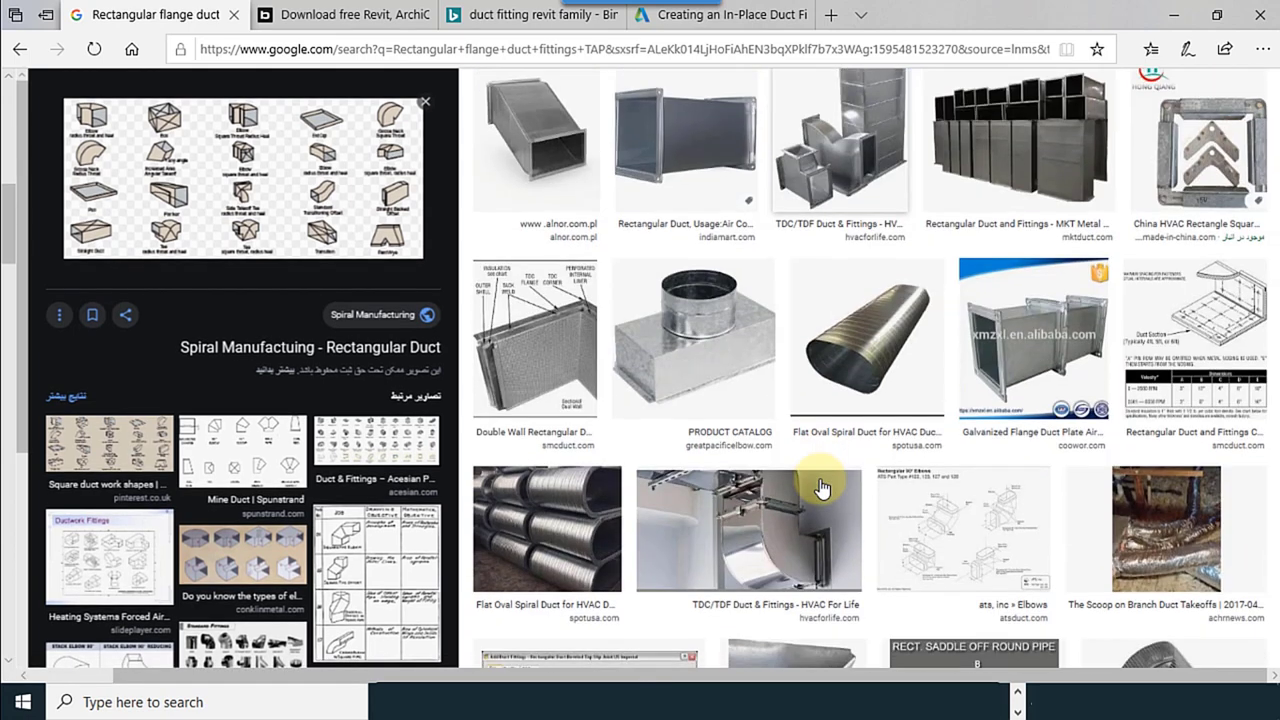
scroll(820, 488, "up", 3)
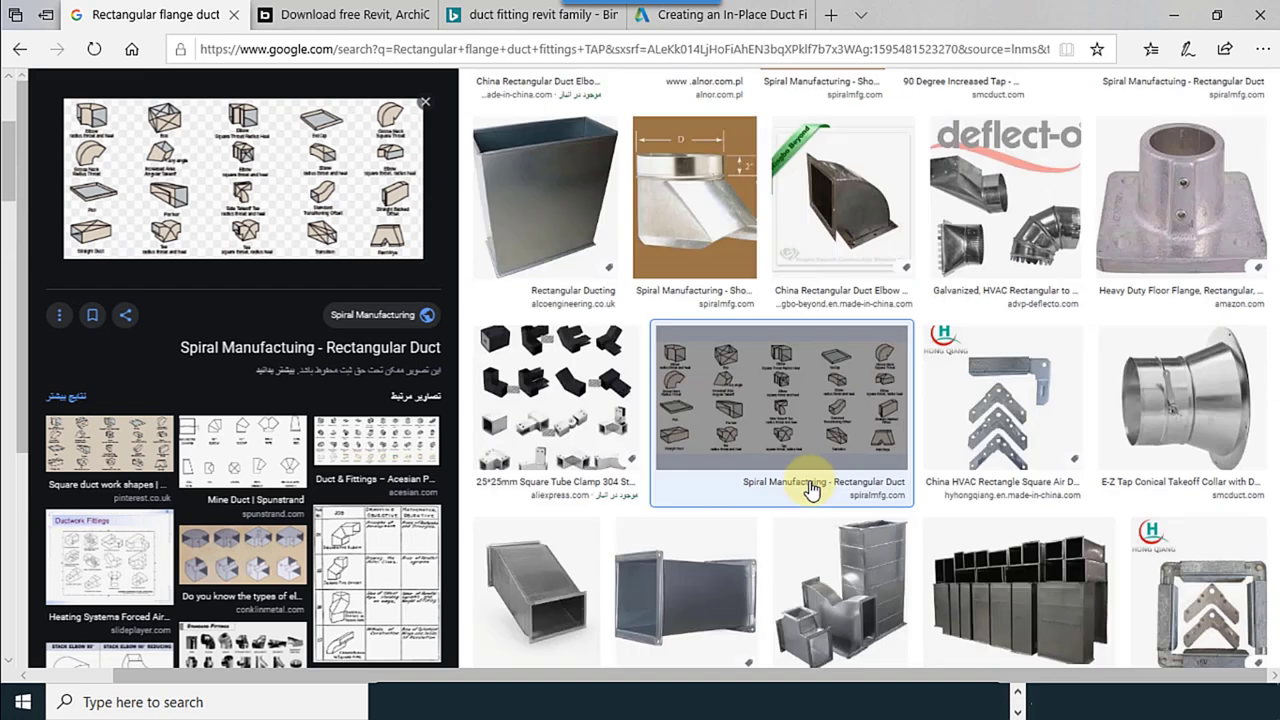
scroll(810, 486, "up", 3)
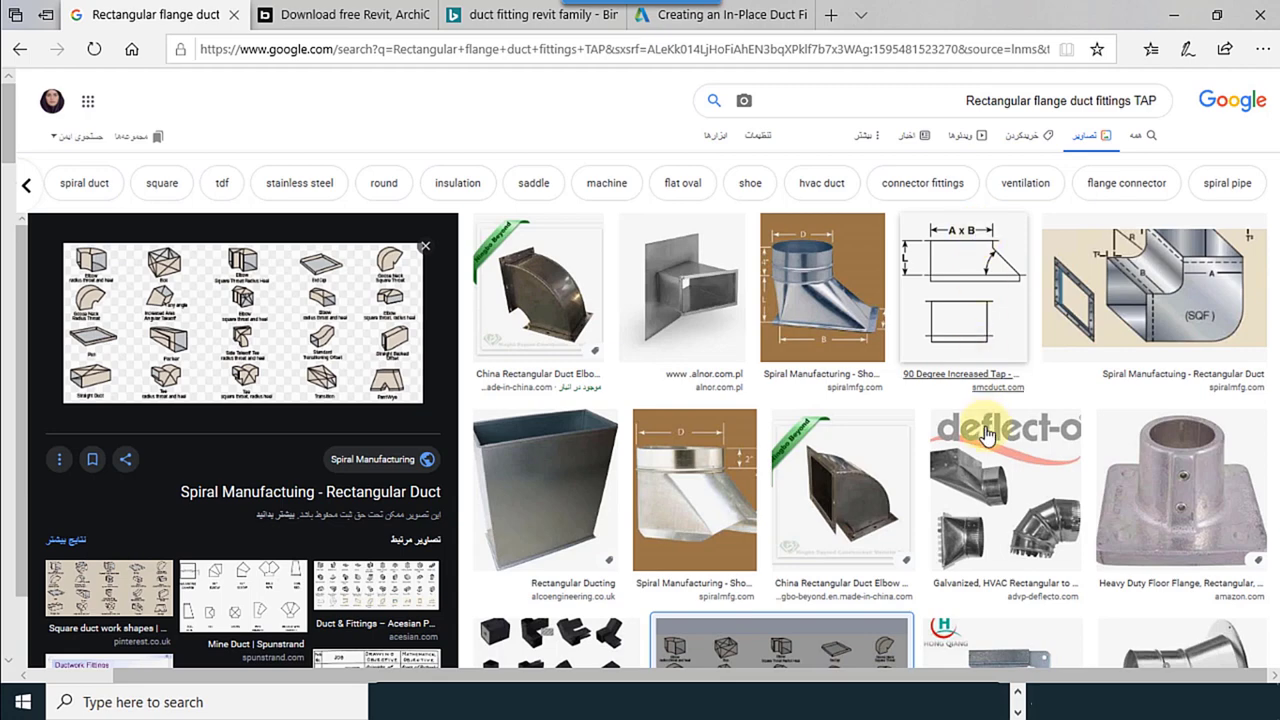
scroll(985, 430, "down", 1)
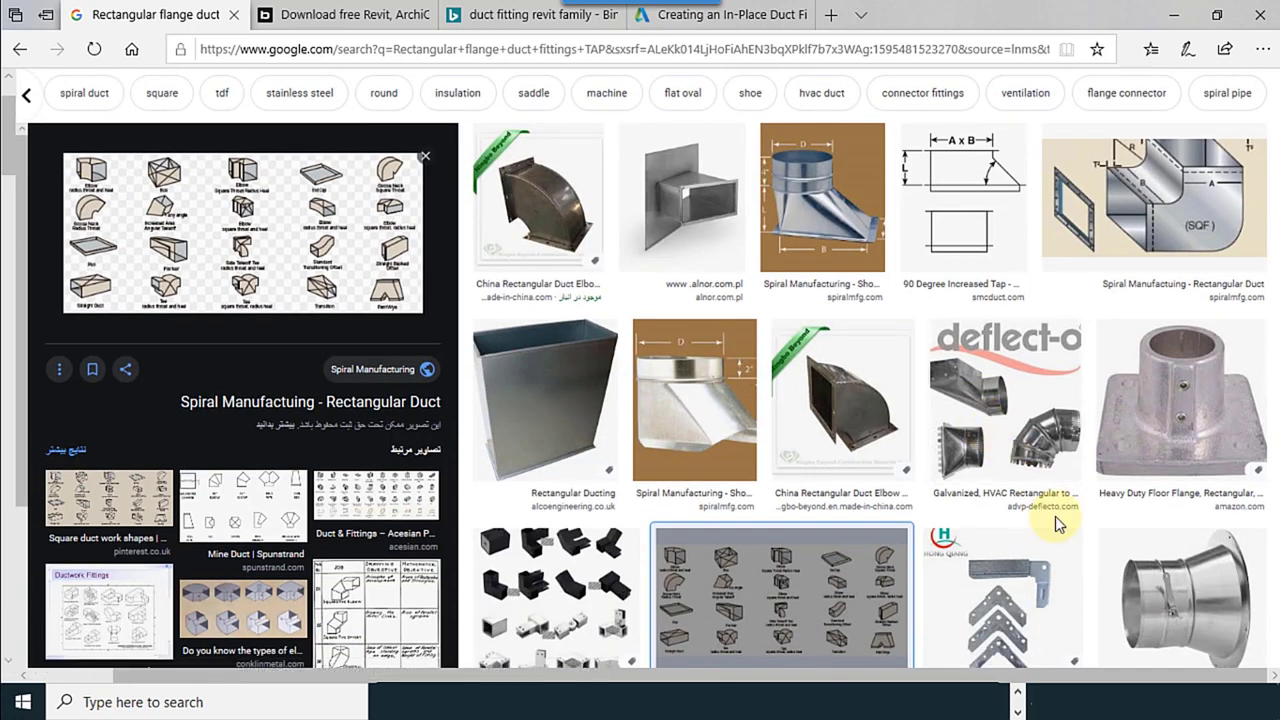
scroll(838, 457, "down", 3)
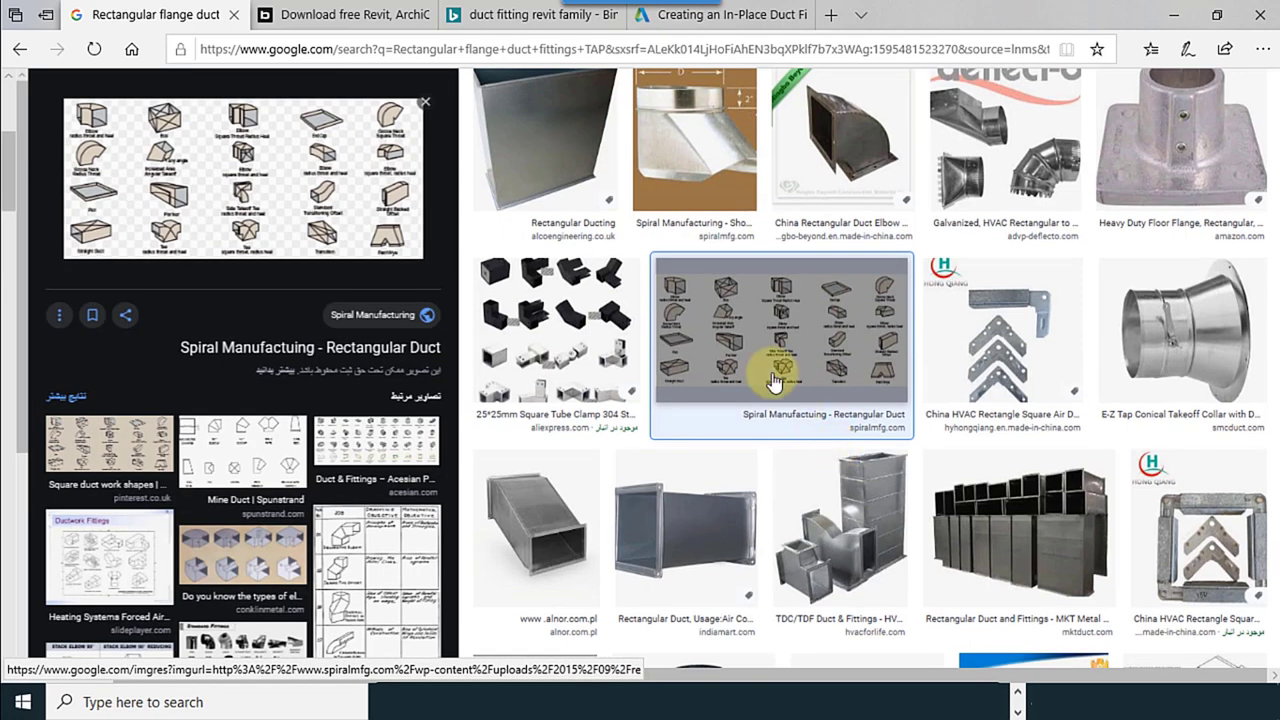
scroll(775, 368, "up", 1)
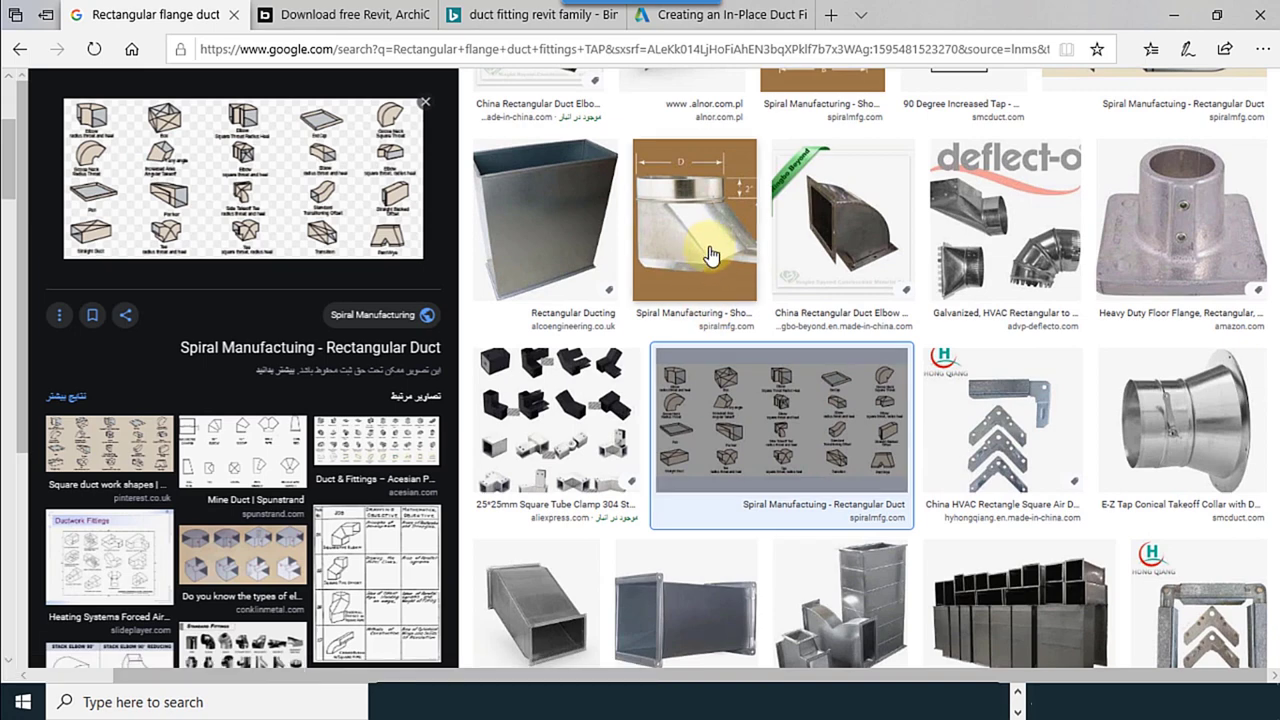
scroll(710, 256, "up", 2)
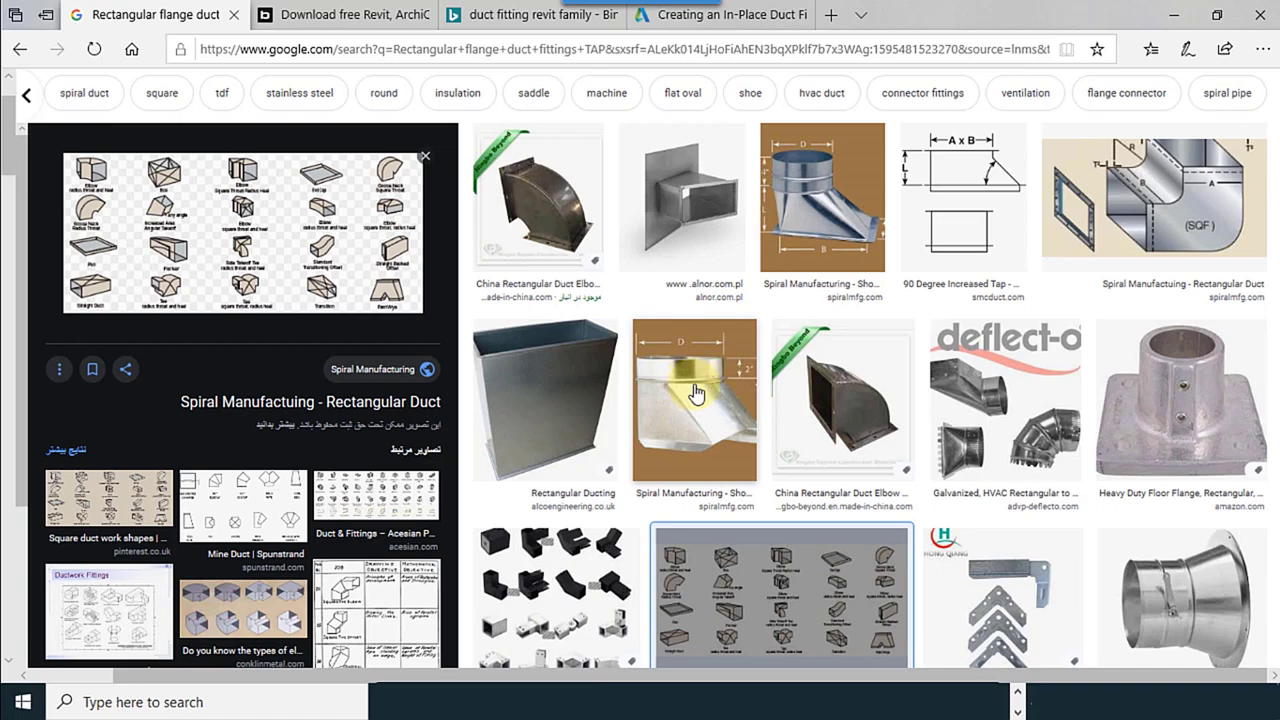
Step: Set Junction to Radius Tee - Flanged and Transition to Eccentric Taper - Flanged
left_click(1173, 16)
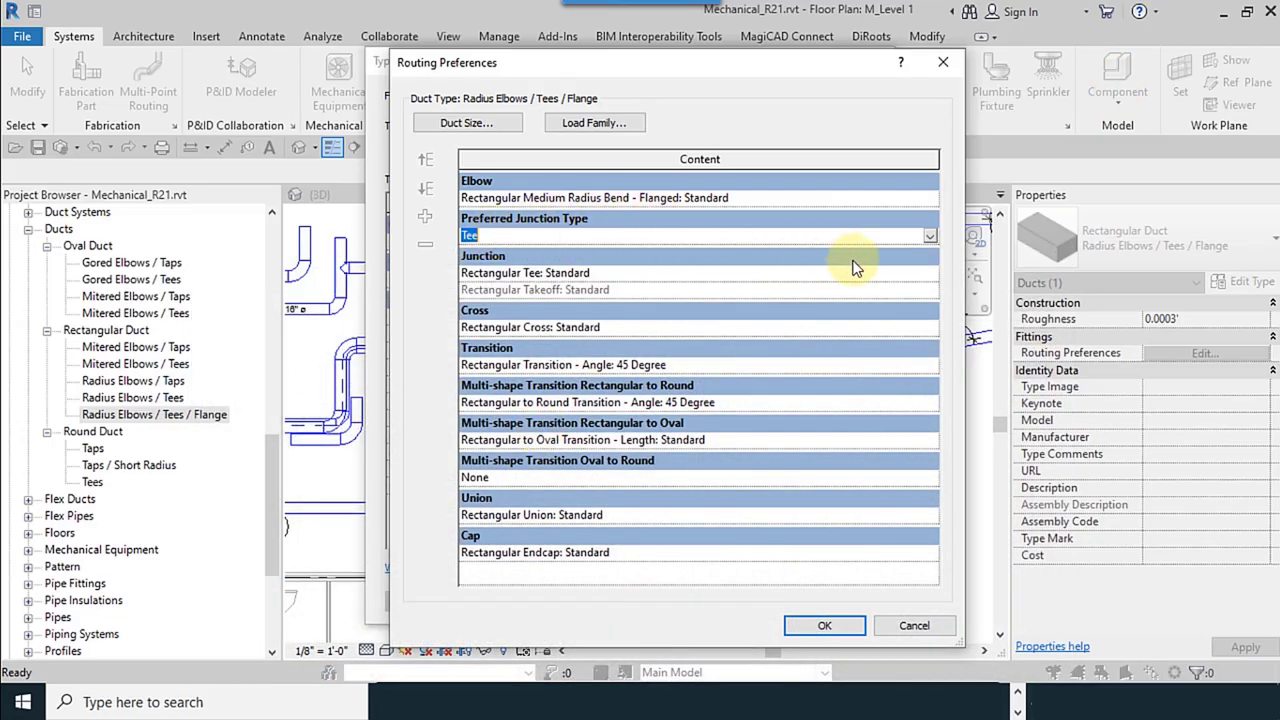
left_click(931, 276)
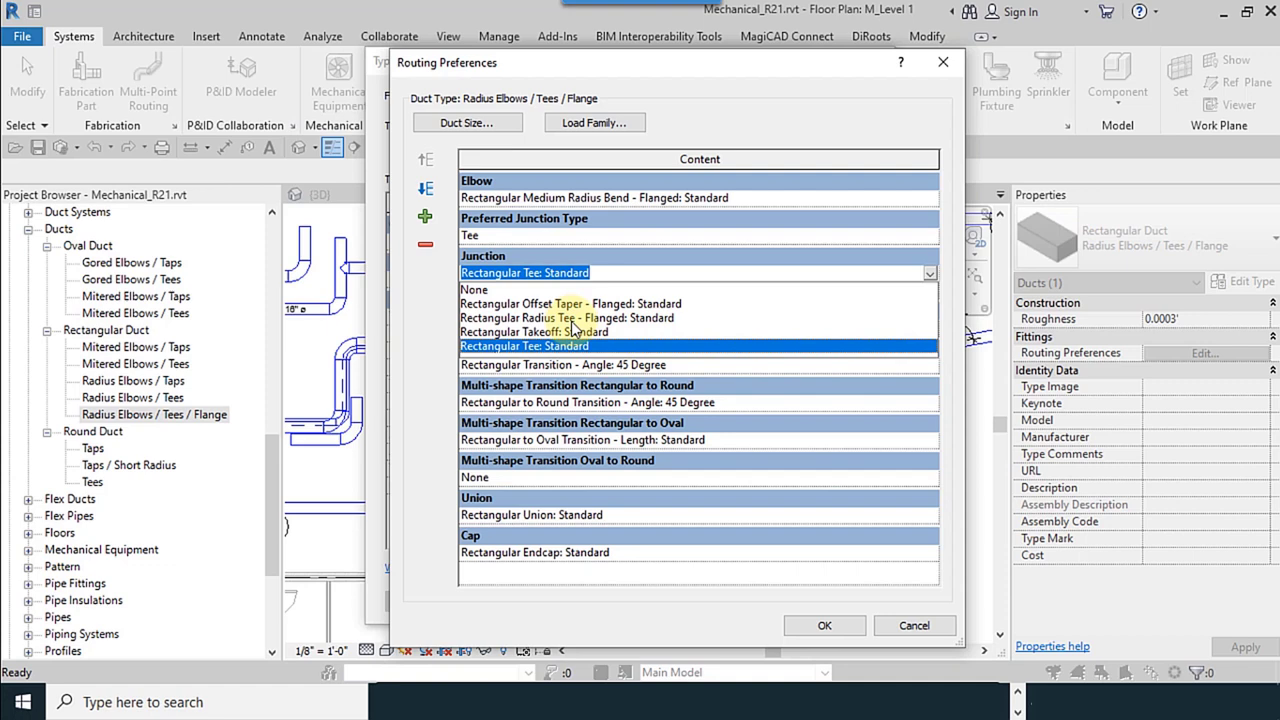
left_click(571, 316)
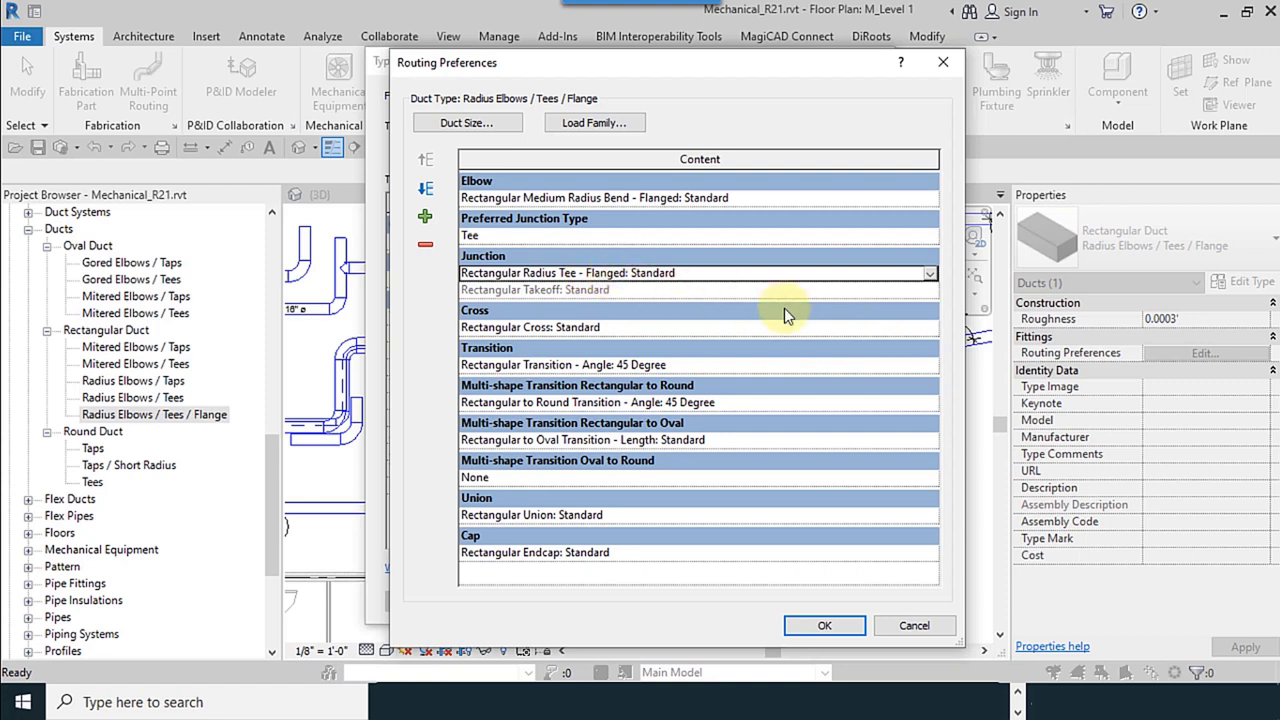
left_click(922, 327)
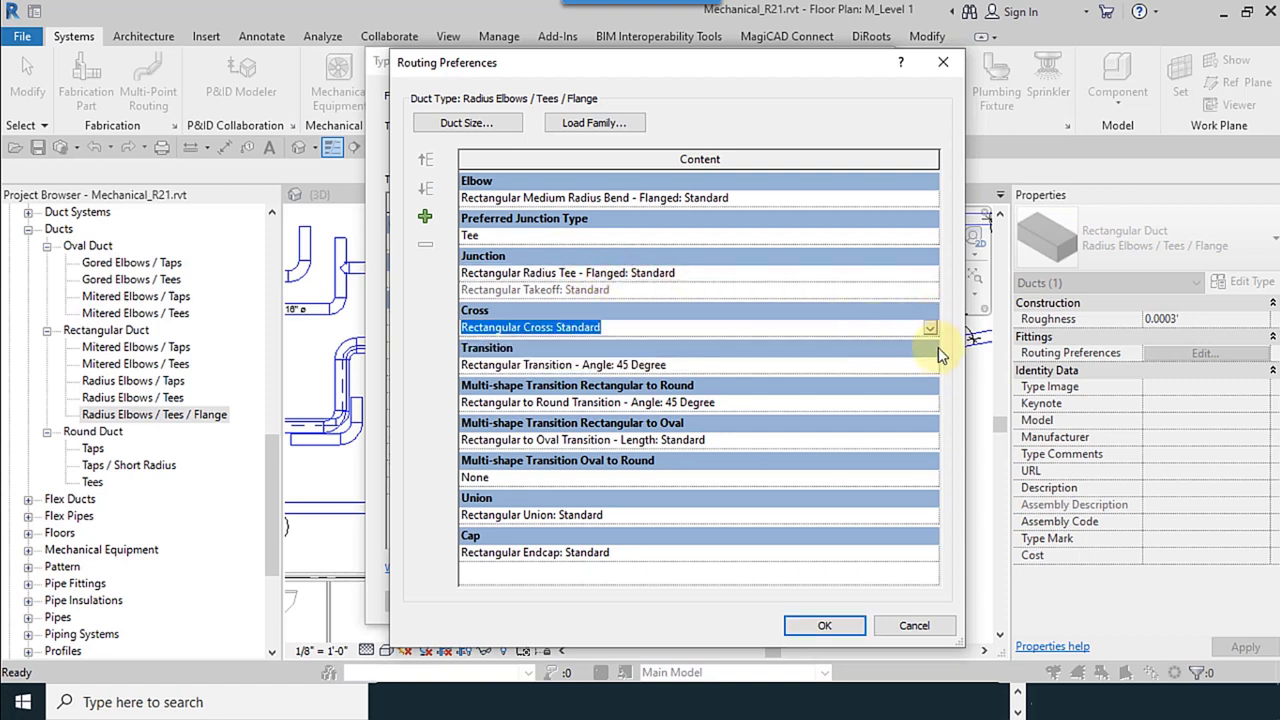
left_click(922, 367)
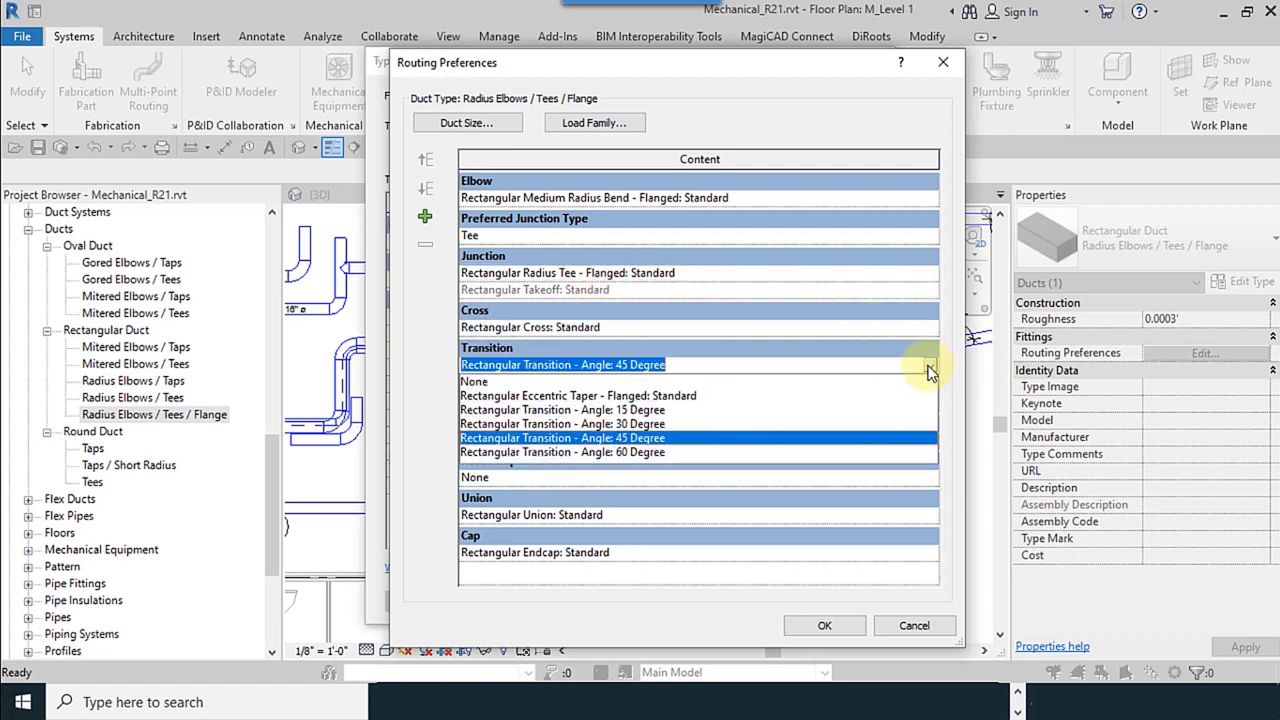
left_click(632, 396)
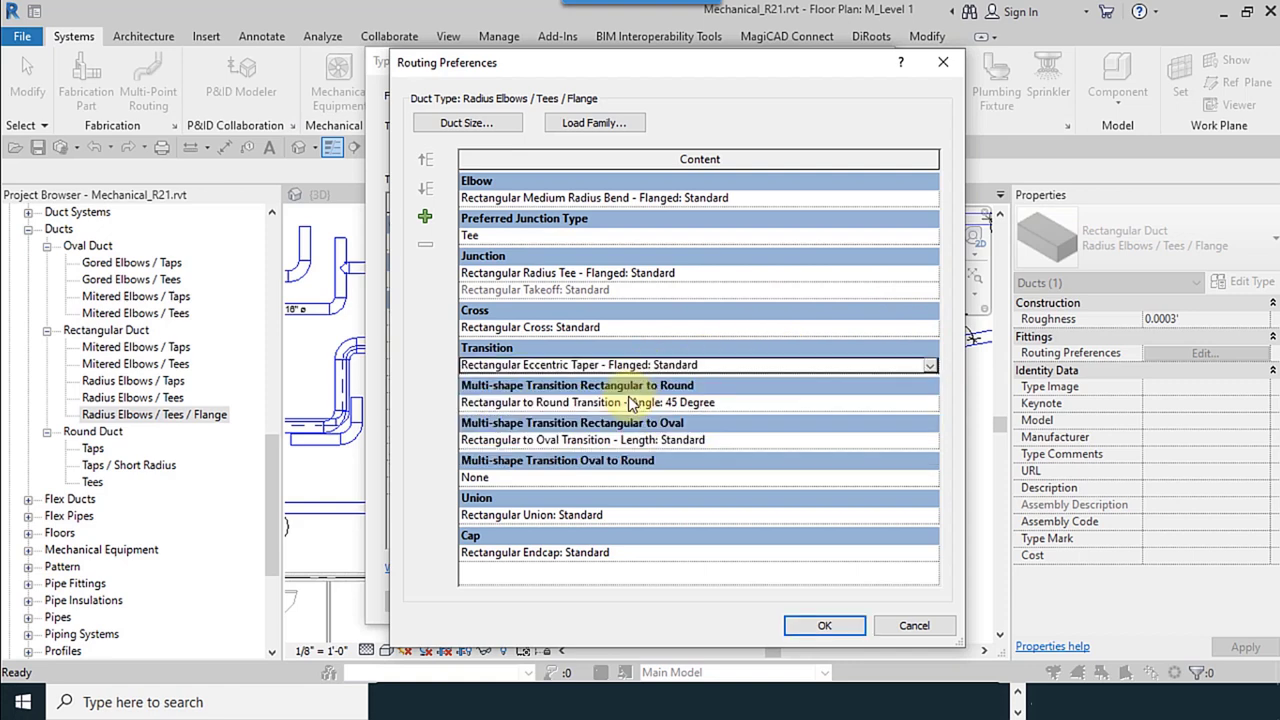
Step: Review the round, oval and union fitting options and set Cap to Rectangular Blank End
left_click(929, 403)
left_click(826, 412)
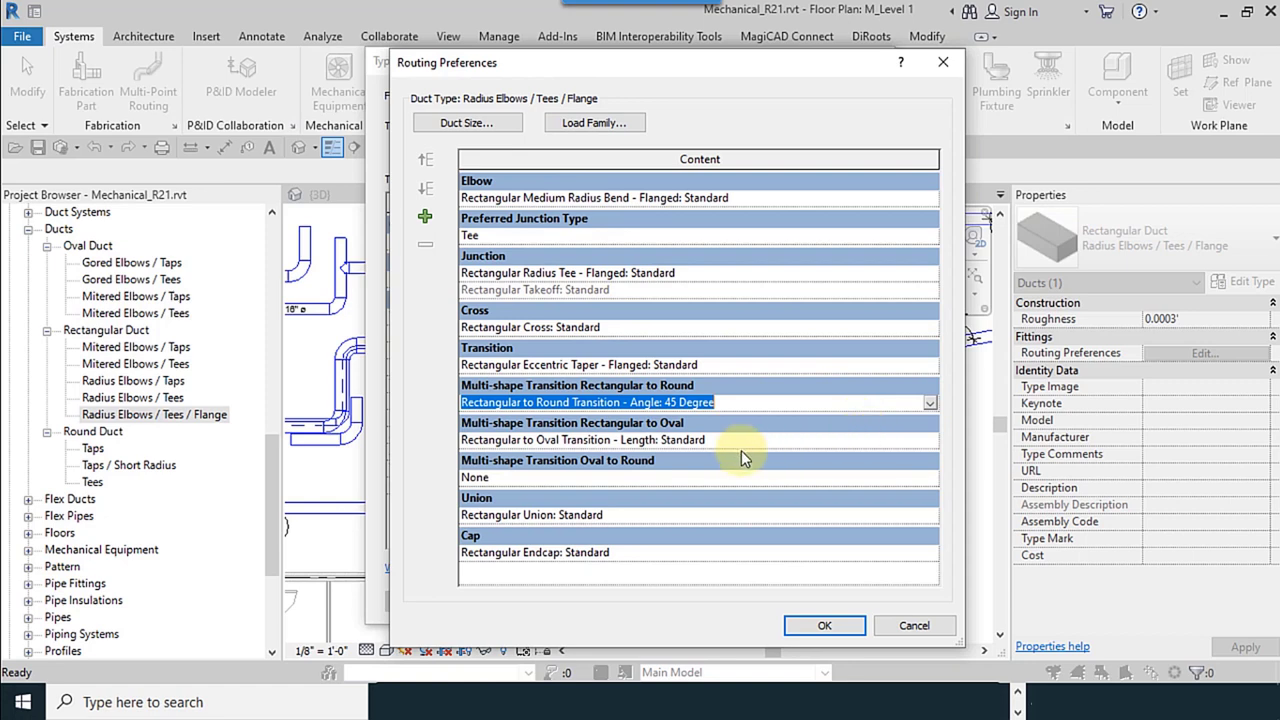
left_click(914, 442)
left_click(929, 440)
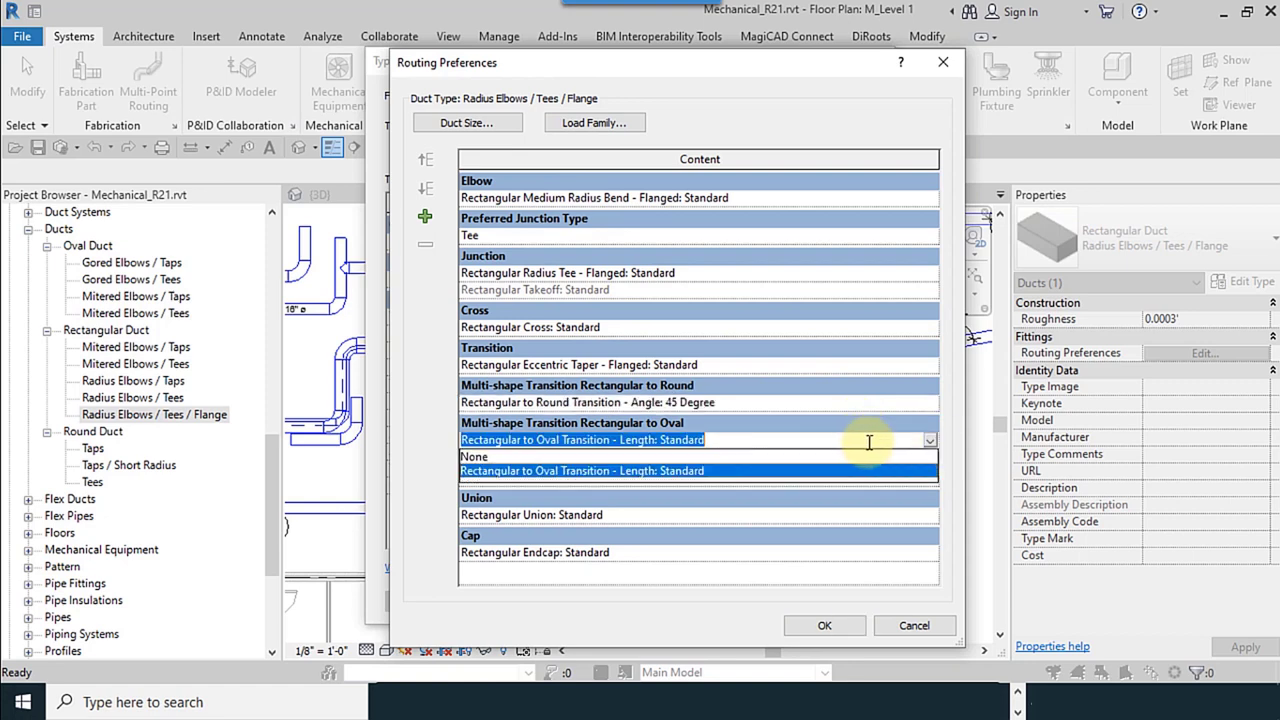
left_click(897, 470)
left_click(929, 480)
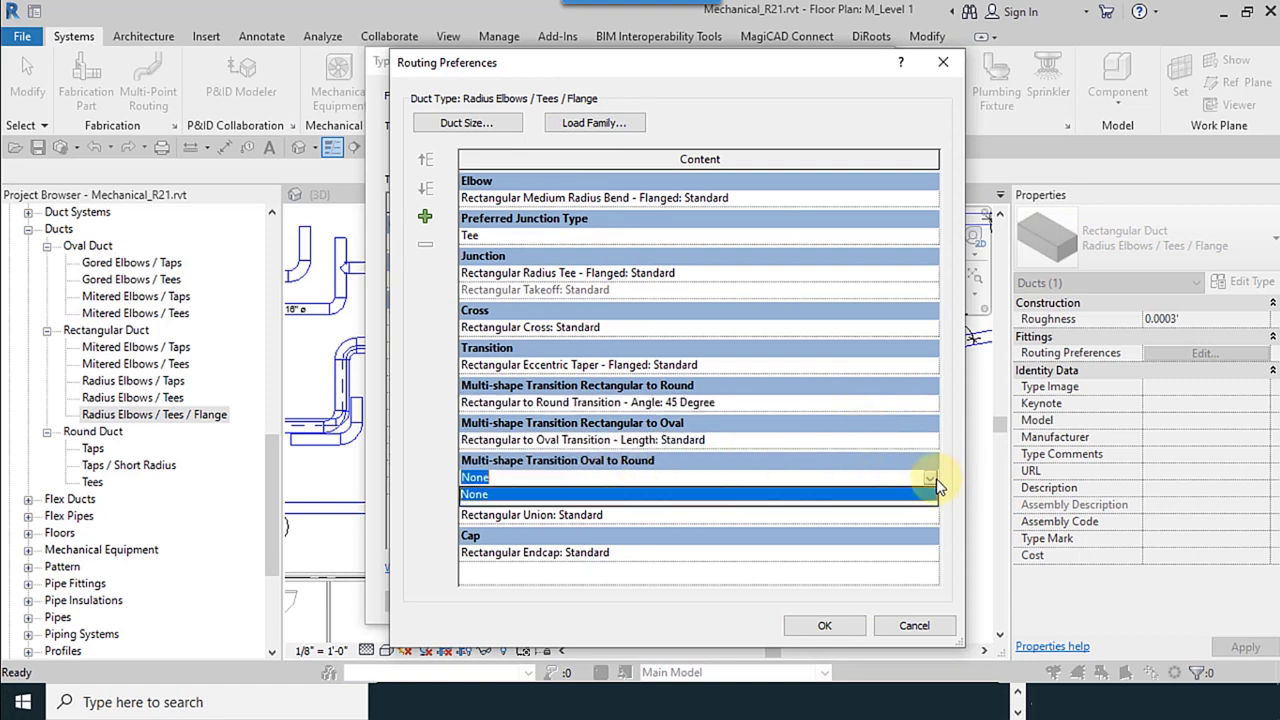
left_click(929, 518)
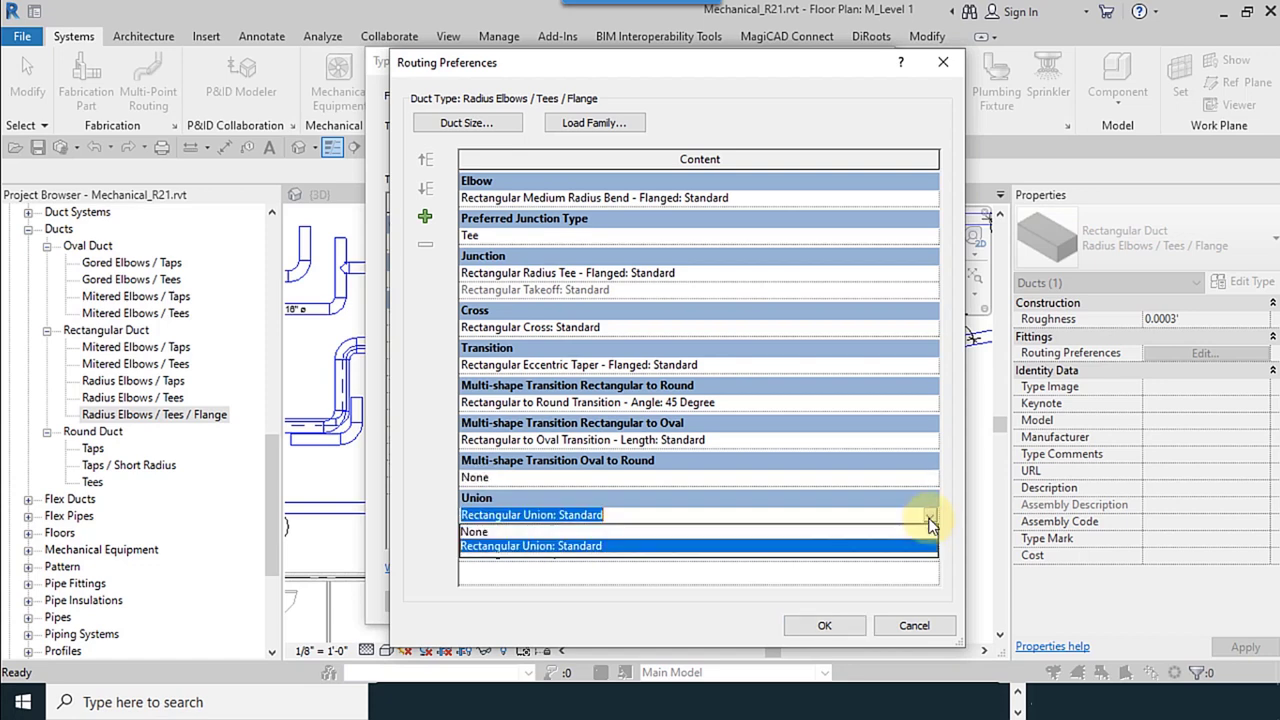
left_click(934, 562)
left_click(929, 555)
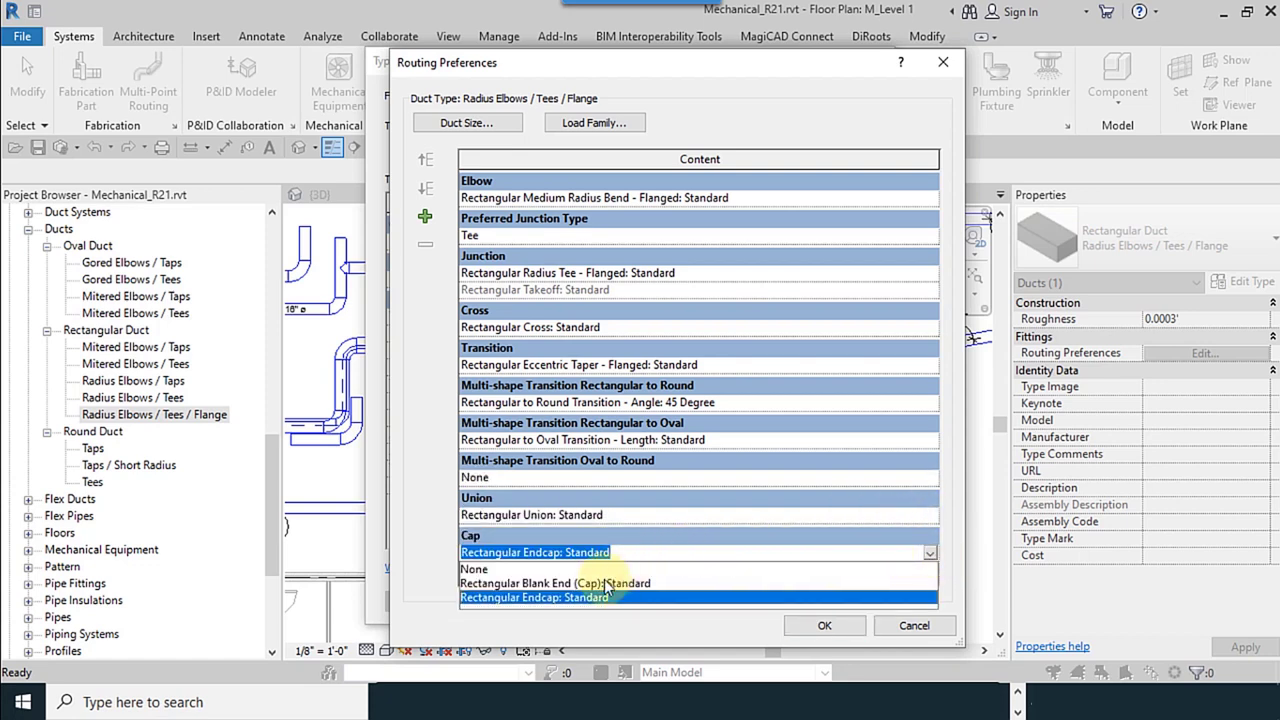
left_click(540, 583)
Step: Confirm routing preferences, close Type Properties, dismiss the save reminder and save the project
left_click(823, 628)
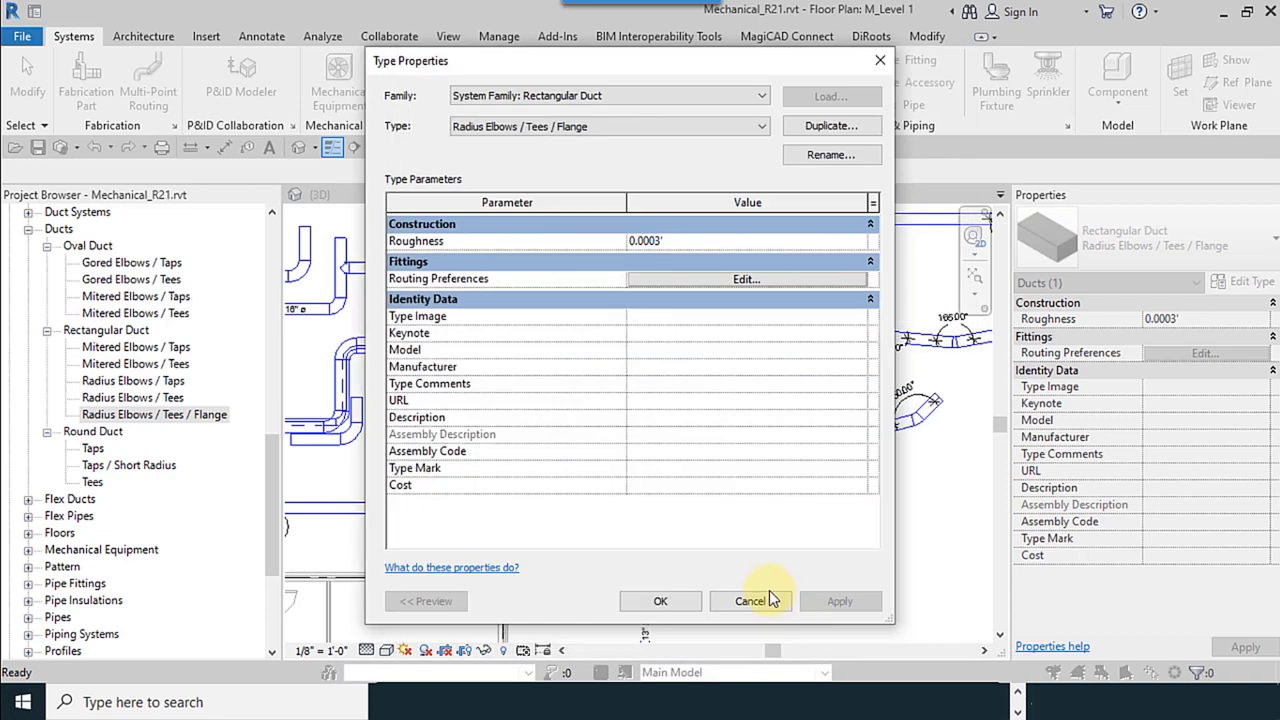
left_click(683, 607)
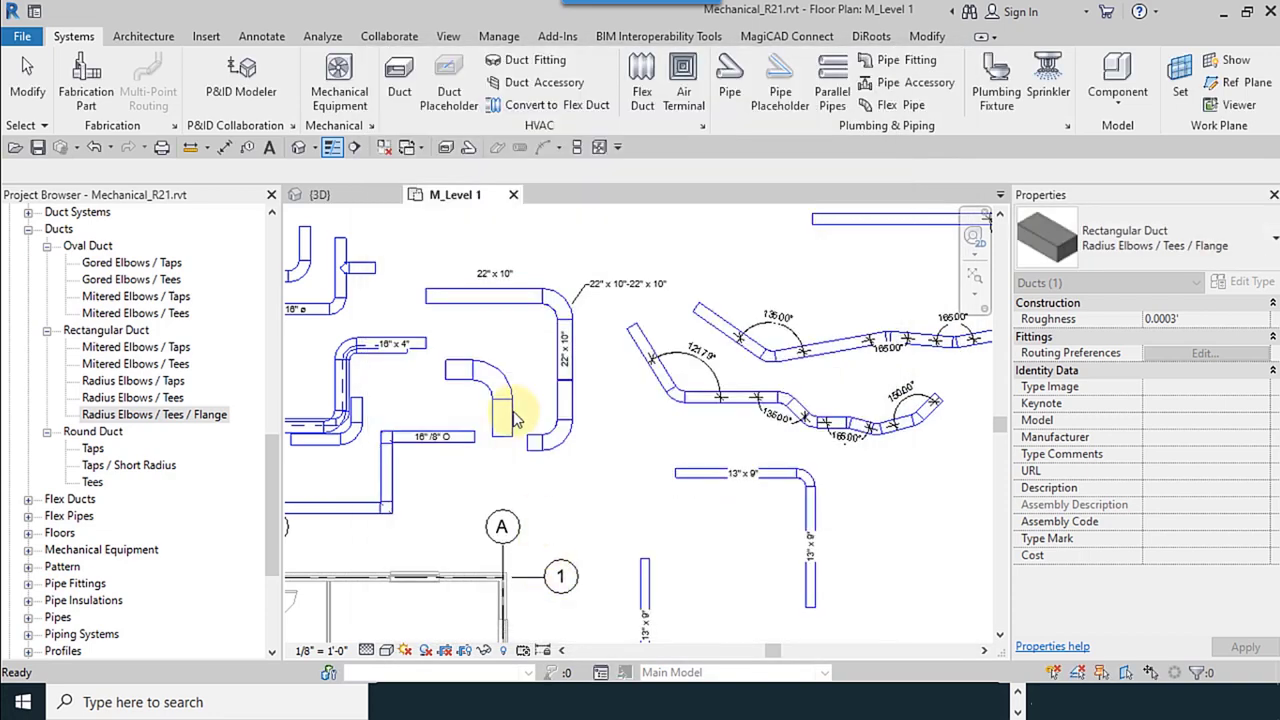
scroll(509, 410, "down", 1)
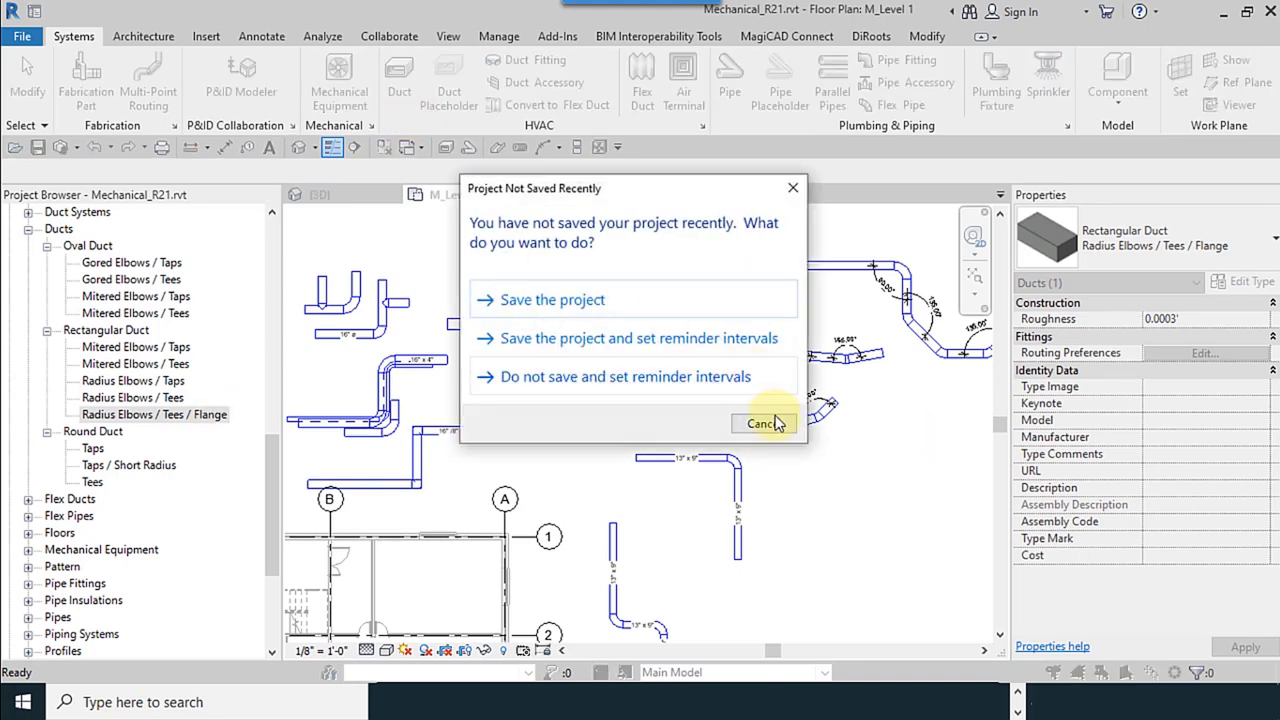
left_click(763, 423)
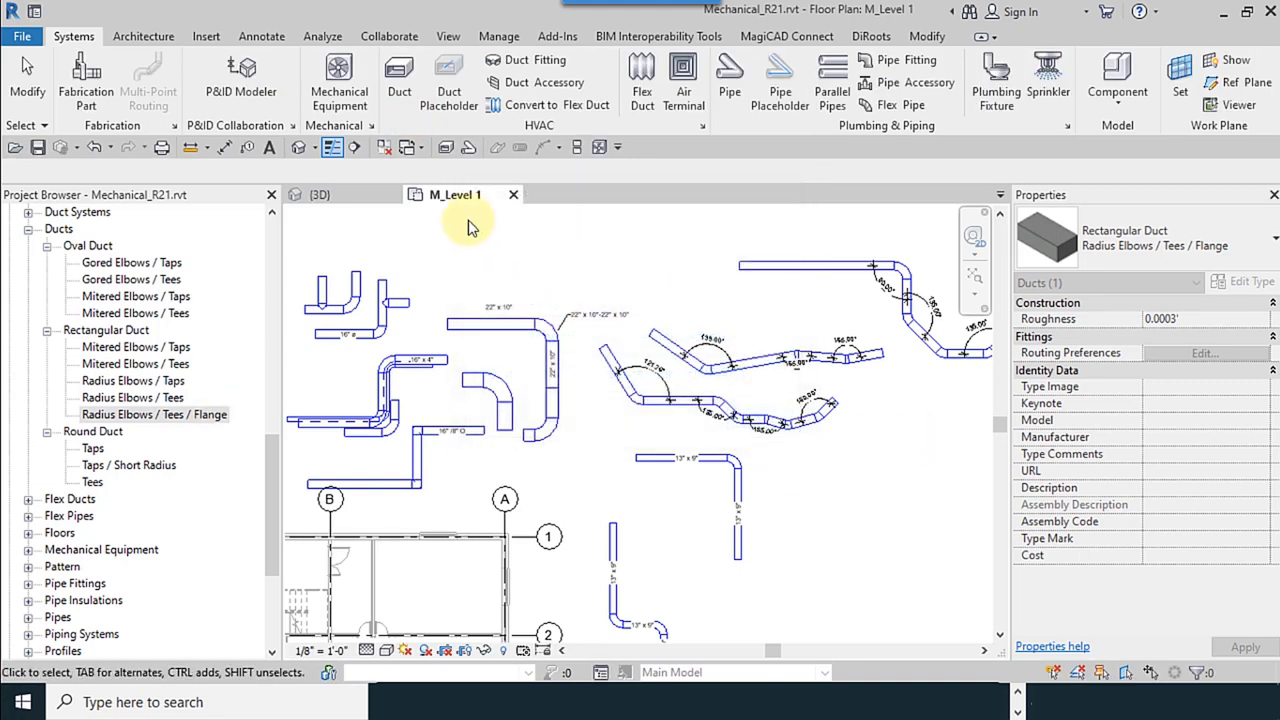
left_click(36, 148)
left_click(497, 108)
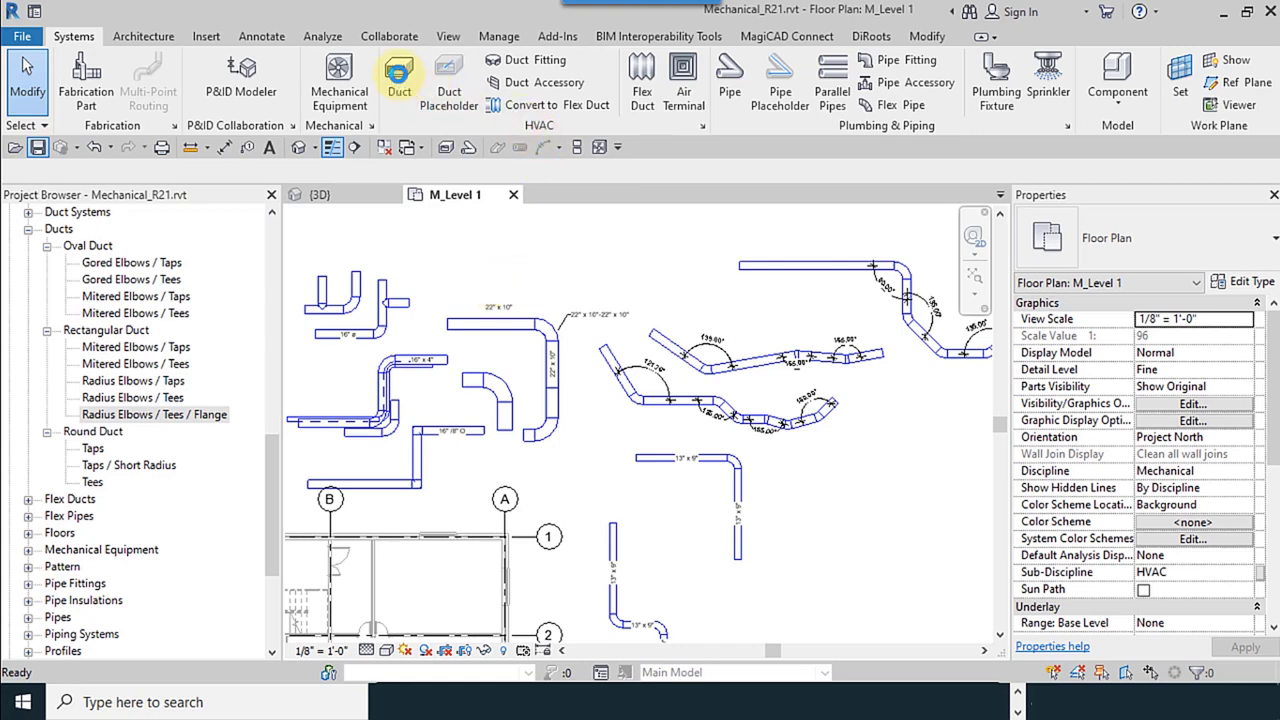
Step: Save the project and choose the Radius Elbows / Tees / Flange type for a new duct
key("ctrl+s")
left_click(398, 72)
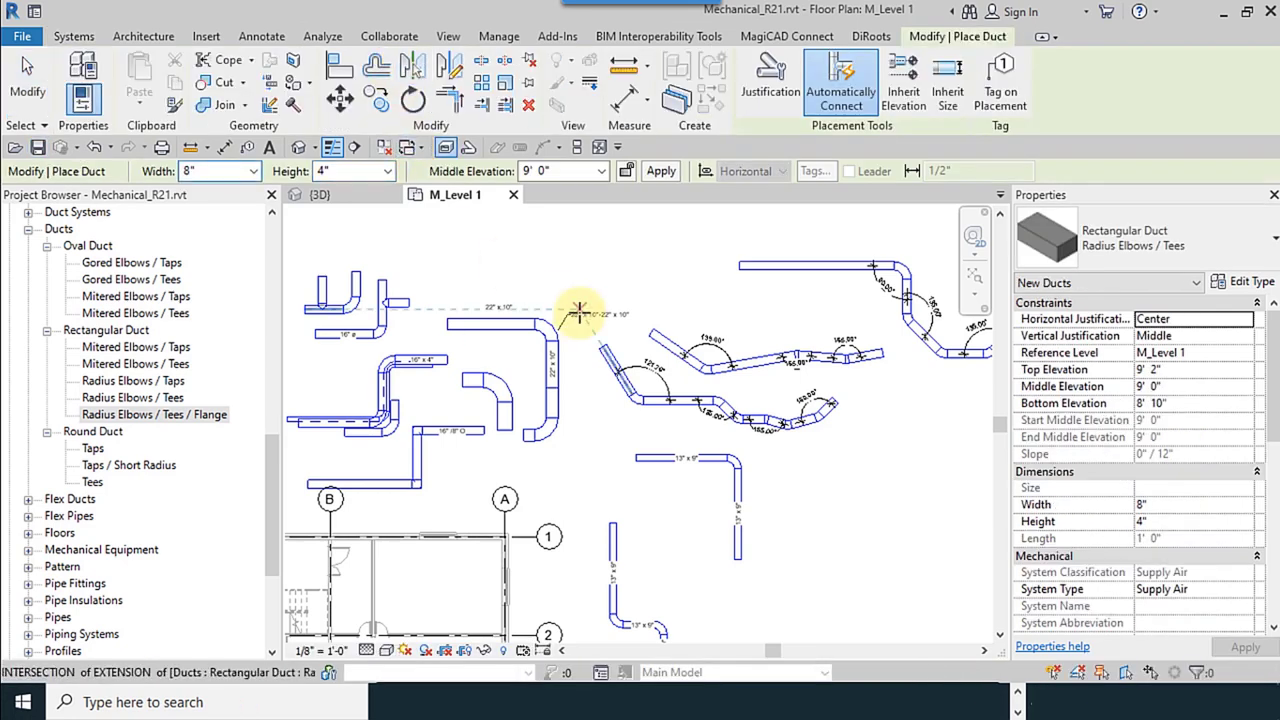
middle_click_drag(580, 306, 583, 481)
left_click(1100, 240)
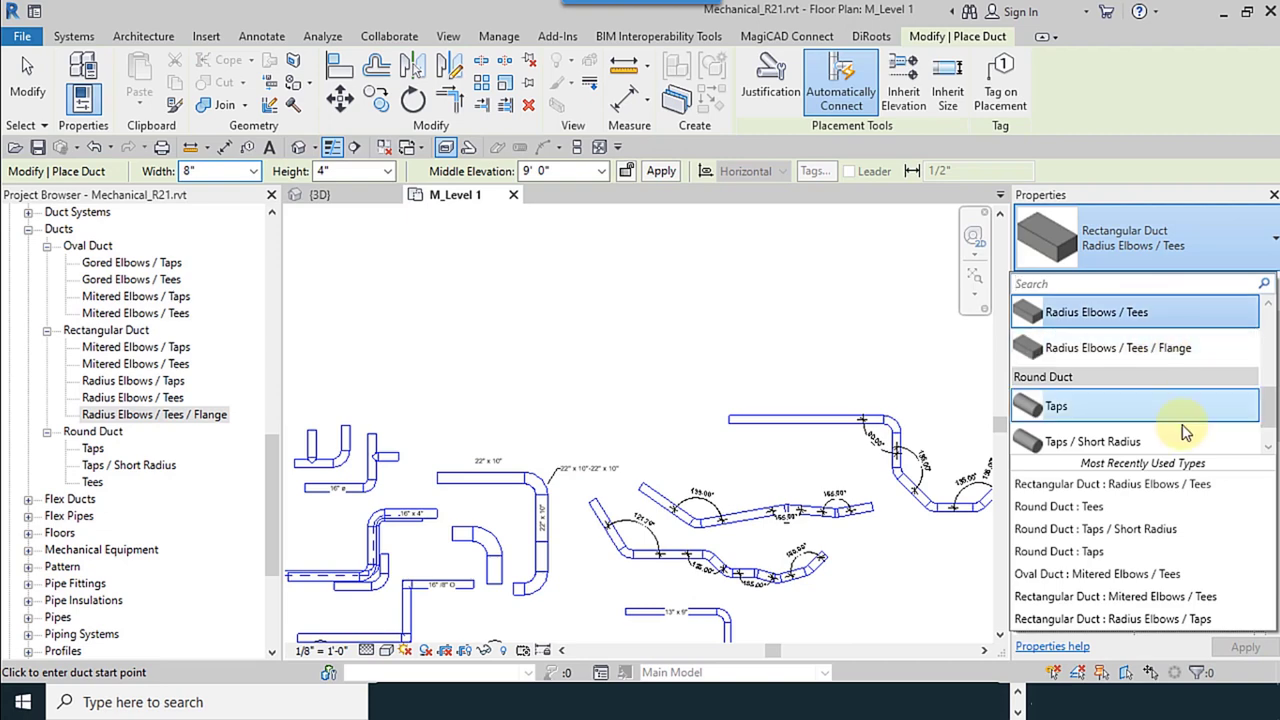
left_click(1130, 348)
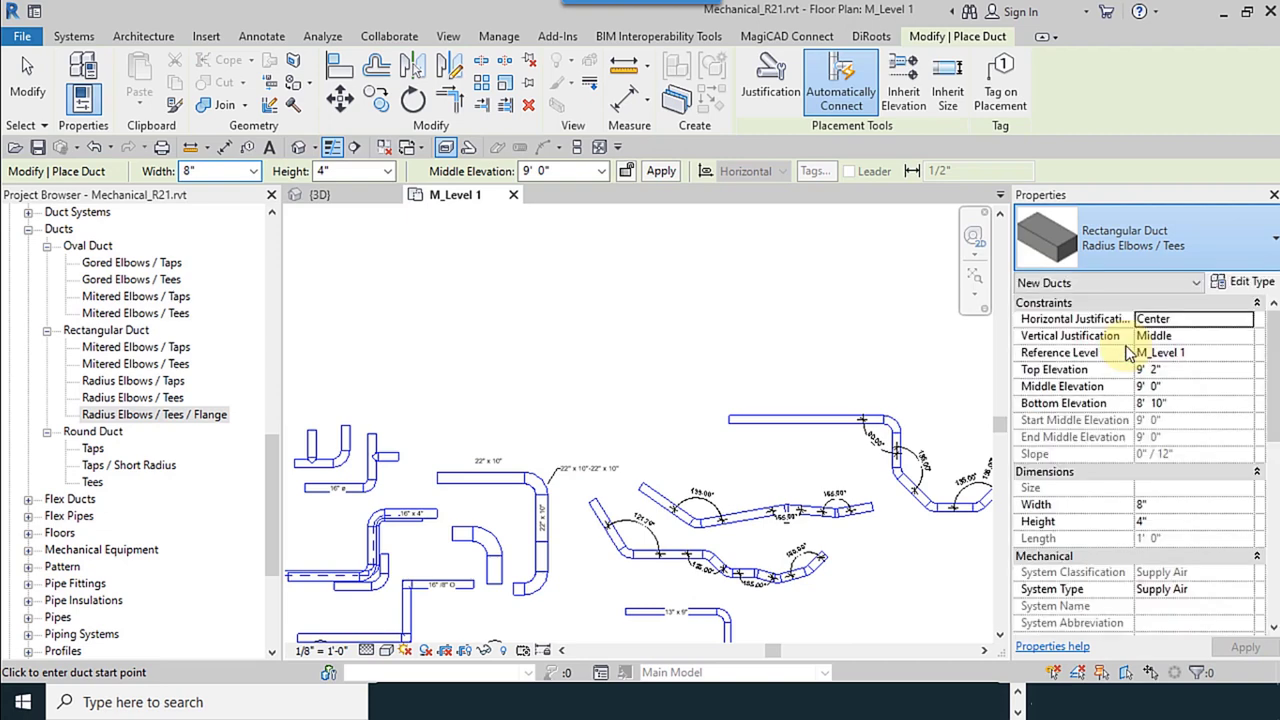
Step: Start the duct run and size it 20" wide by 10" high
left_click(471, 351)
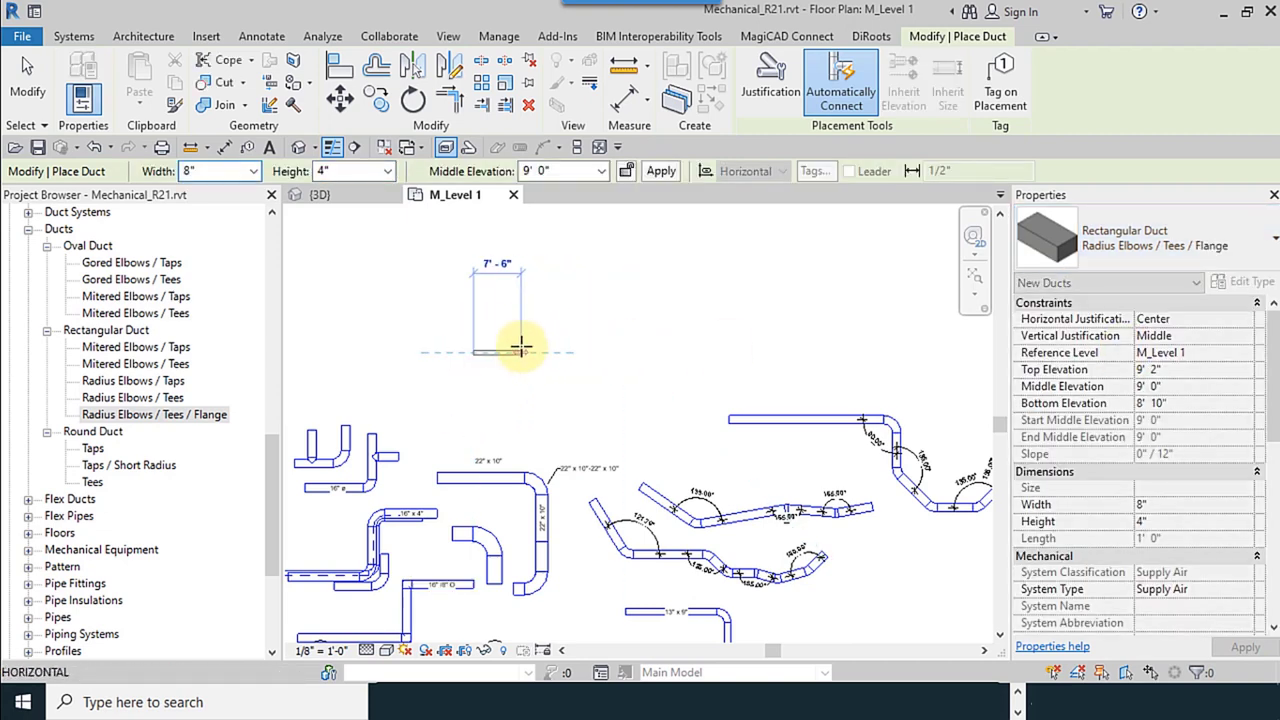
scroll(520, 350, "up", 2)
left_click(254, 173)
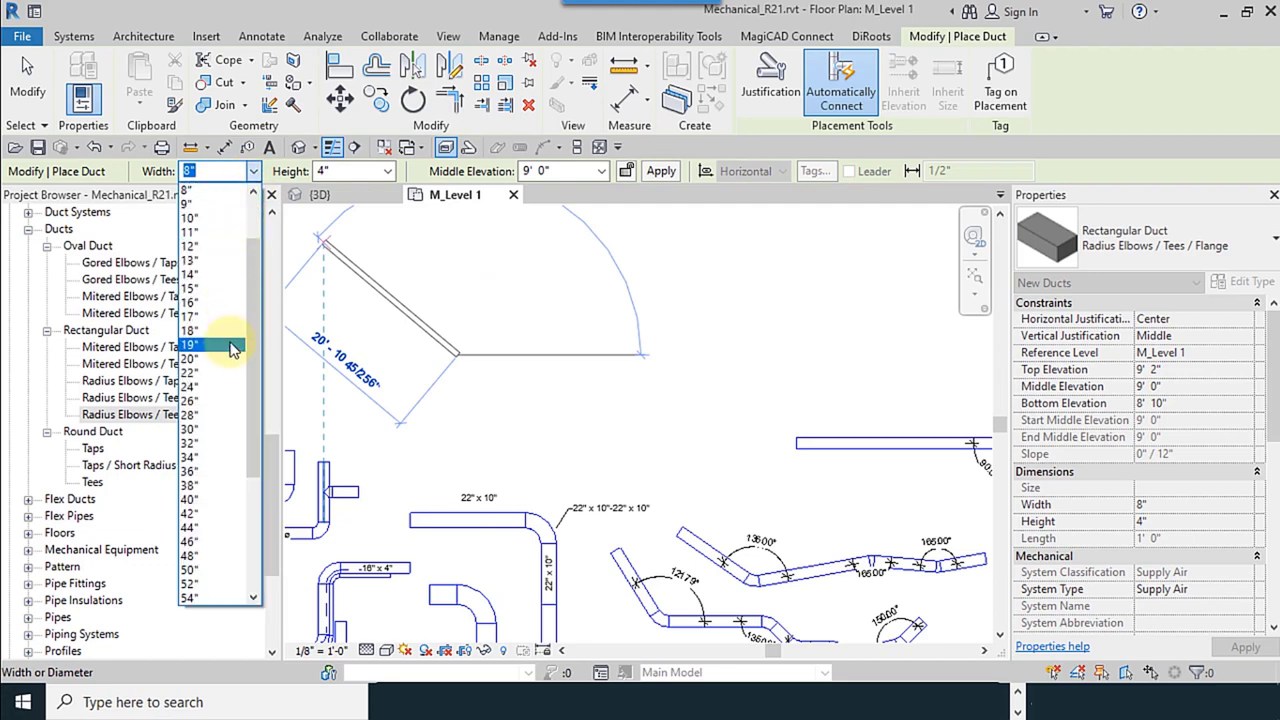
left_click(230, 360)
left_click(387, 171)
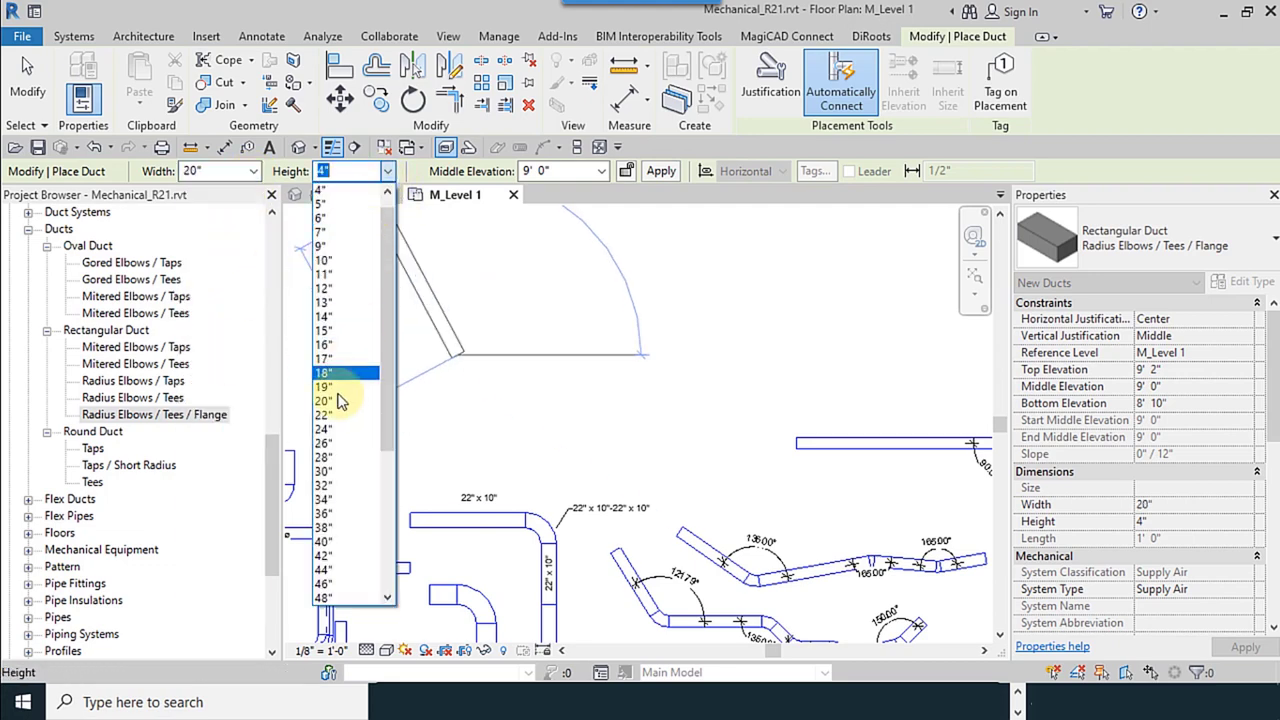
left_click(323, 260)
scroll(500, 343, "up", 3)
scroll(557, 363, "up", 2)
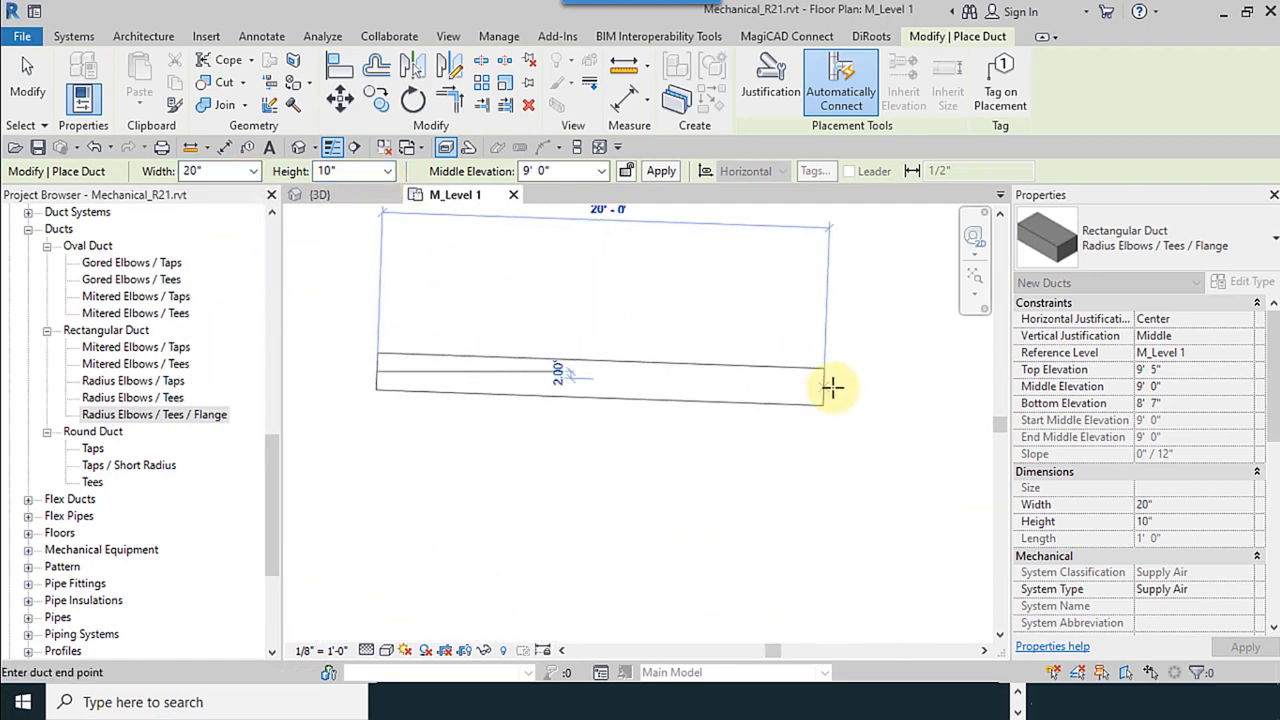
Step: End the horizontal run and add a downward leg joined by a radius elbow
left_click(833, 378)
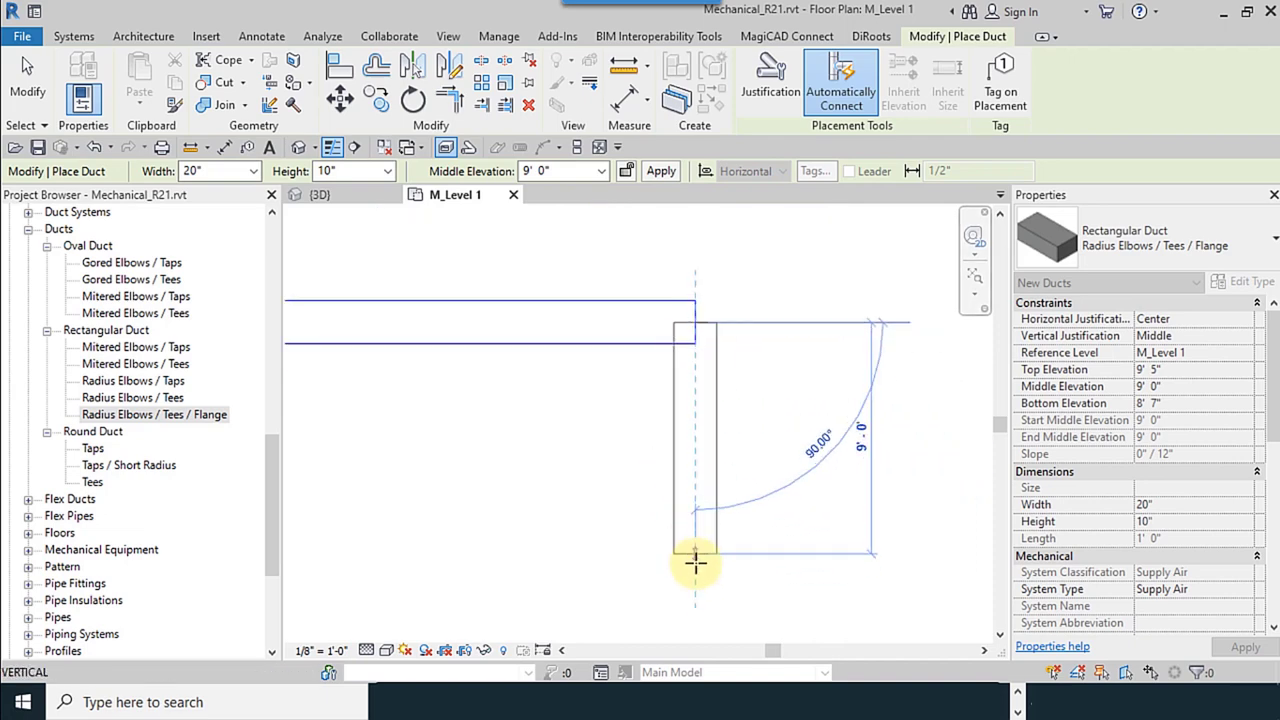
left_click(697, 585)
scroll(757, 305, "up", 3)
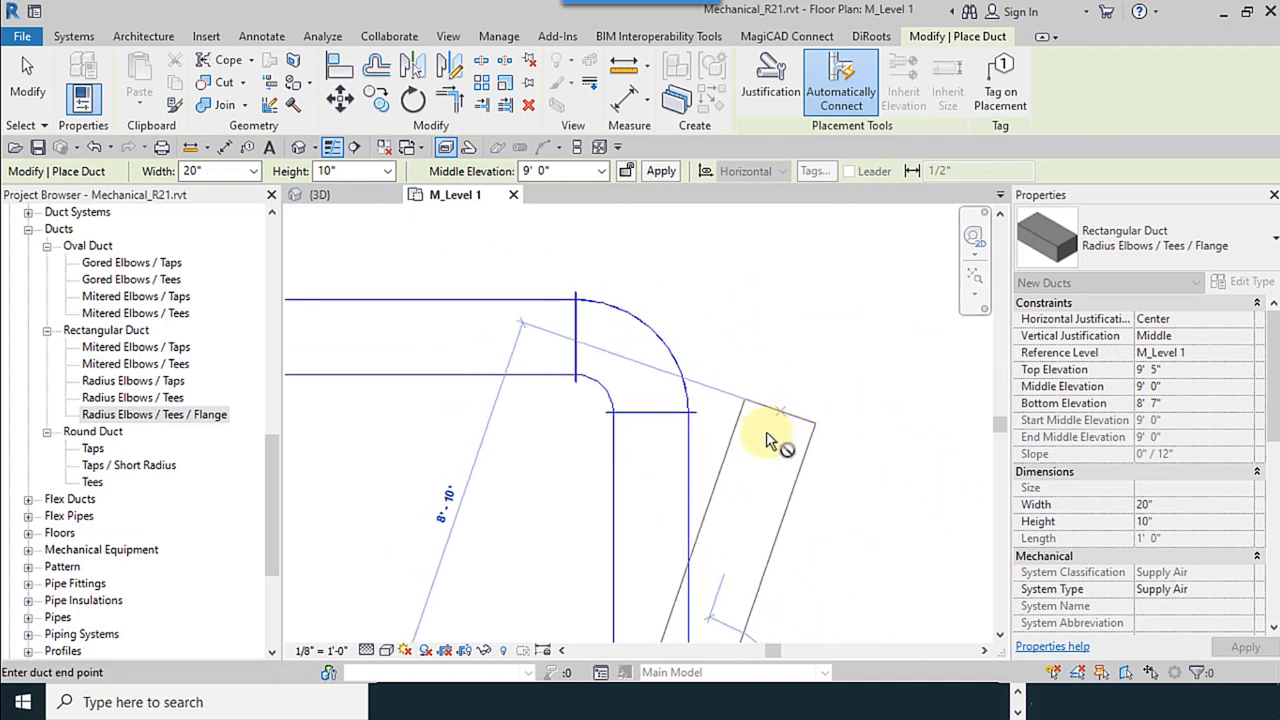
left_click(26, 66)
Step: Convert the flanged elbow into a radius tee
scroll(614, 371, "down", 2)
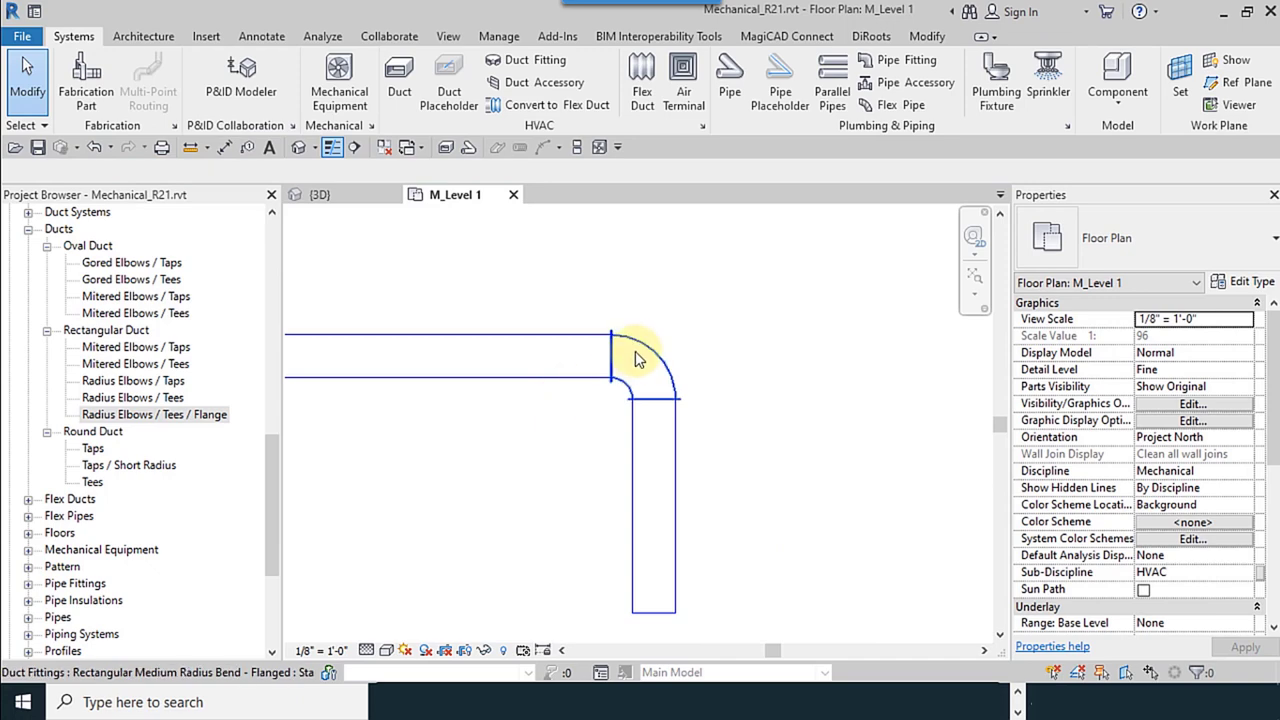
left_click(641, 396)
scroll(725, 362, "up", 2)
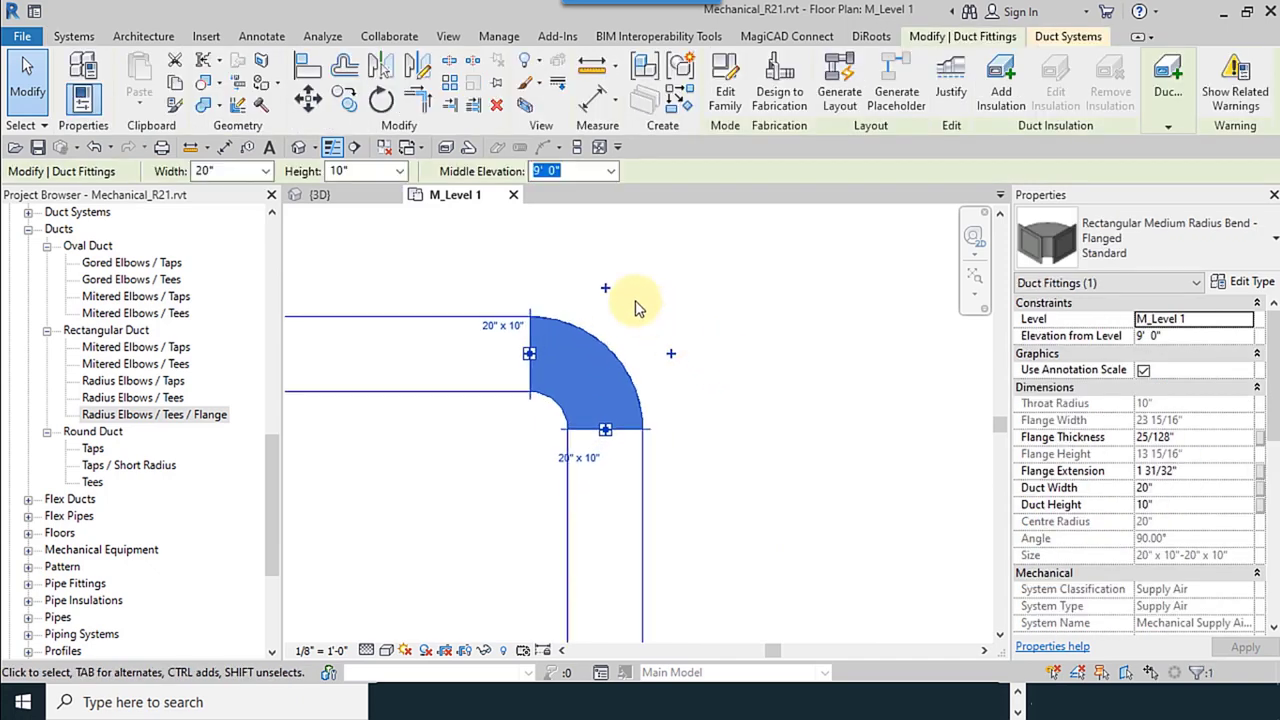
left_click(670, 353)
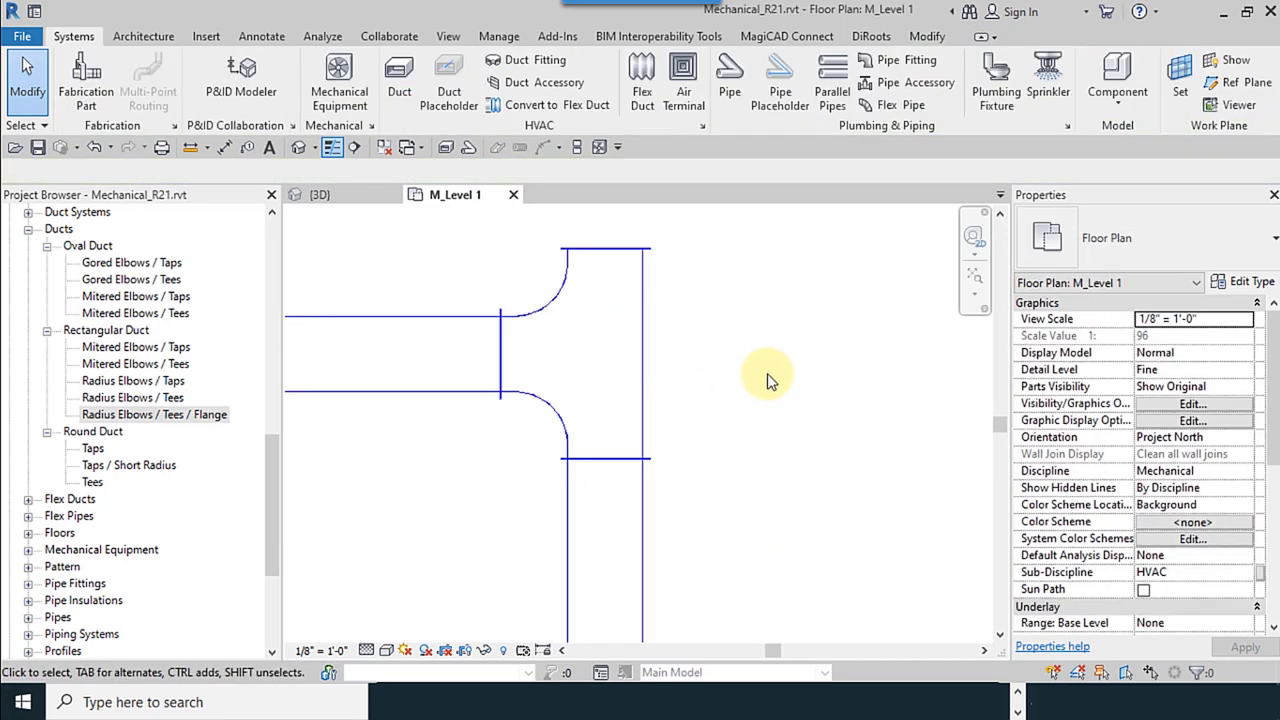
scroll(720, 350, "down", 3)
scroll(680, 350, "up", 2)
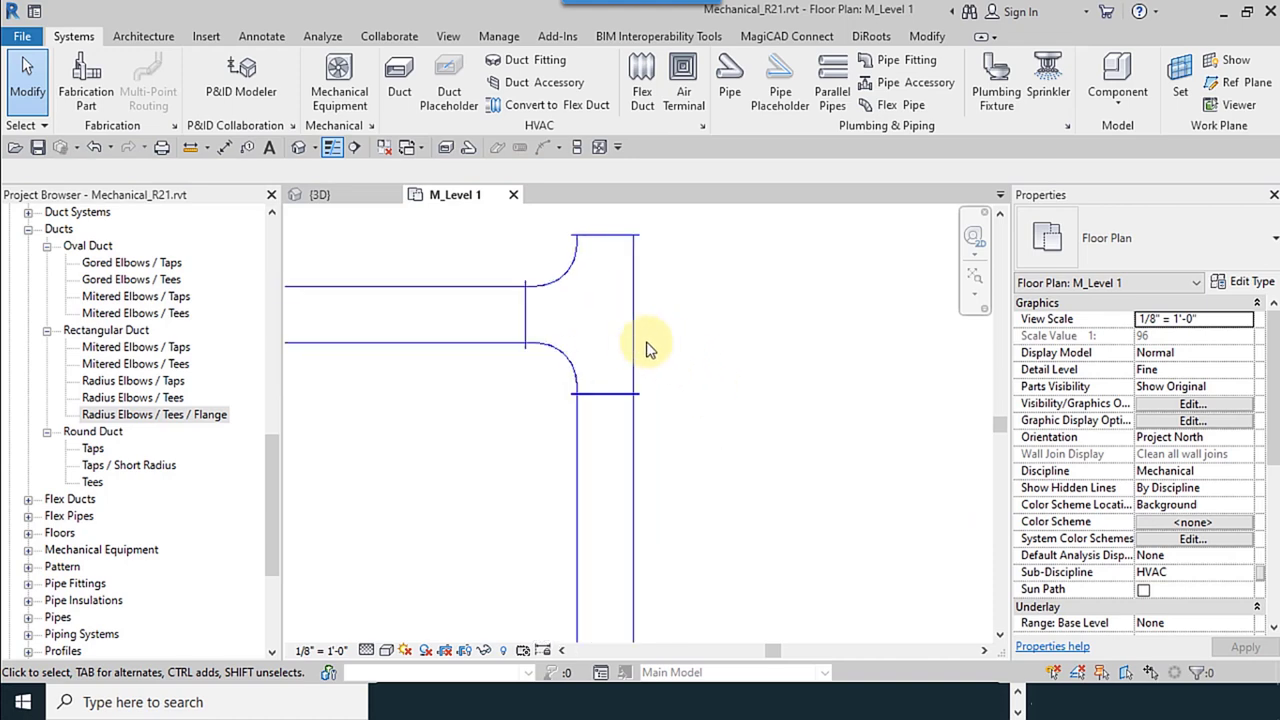
Step: Draw a new duct leg running up from the tee's open connector
left_click(690, 355)
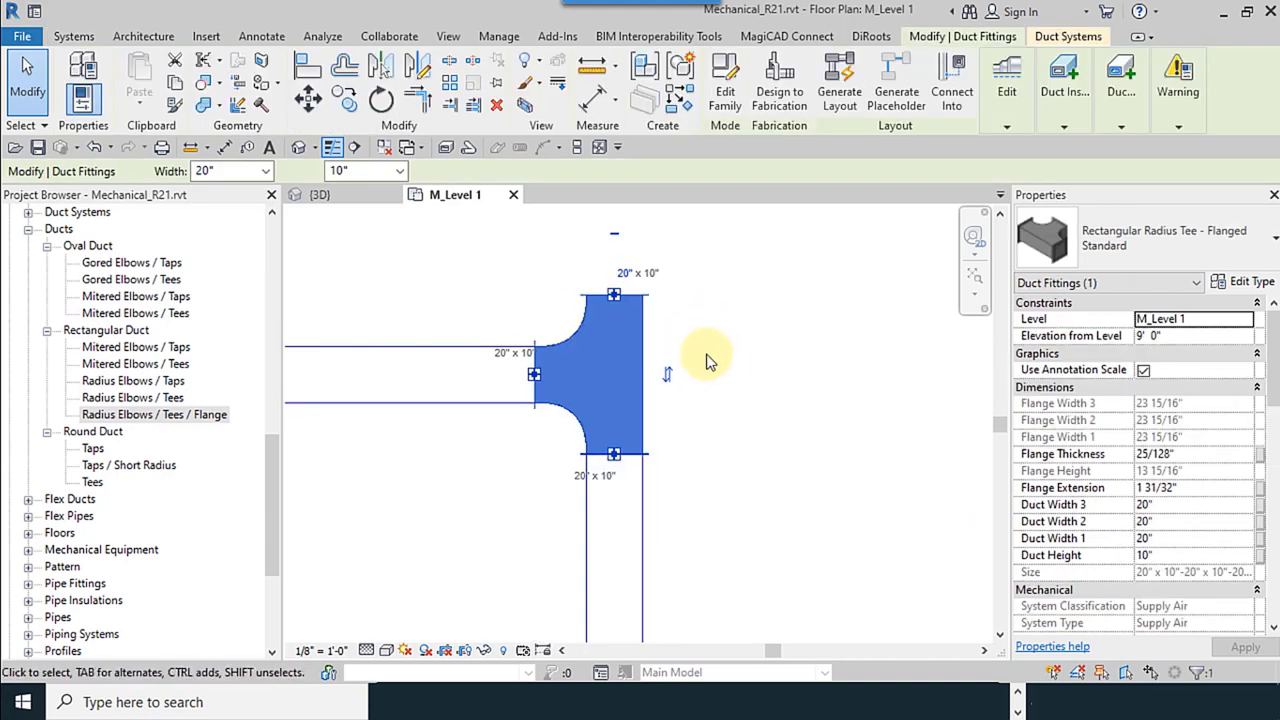
right_click(613, 295)
left_click(625, 261)
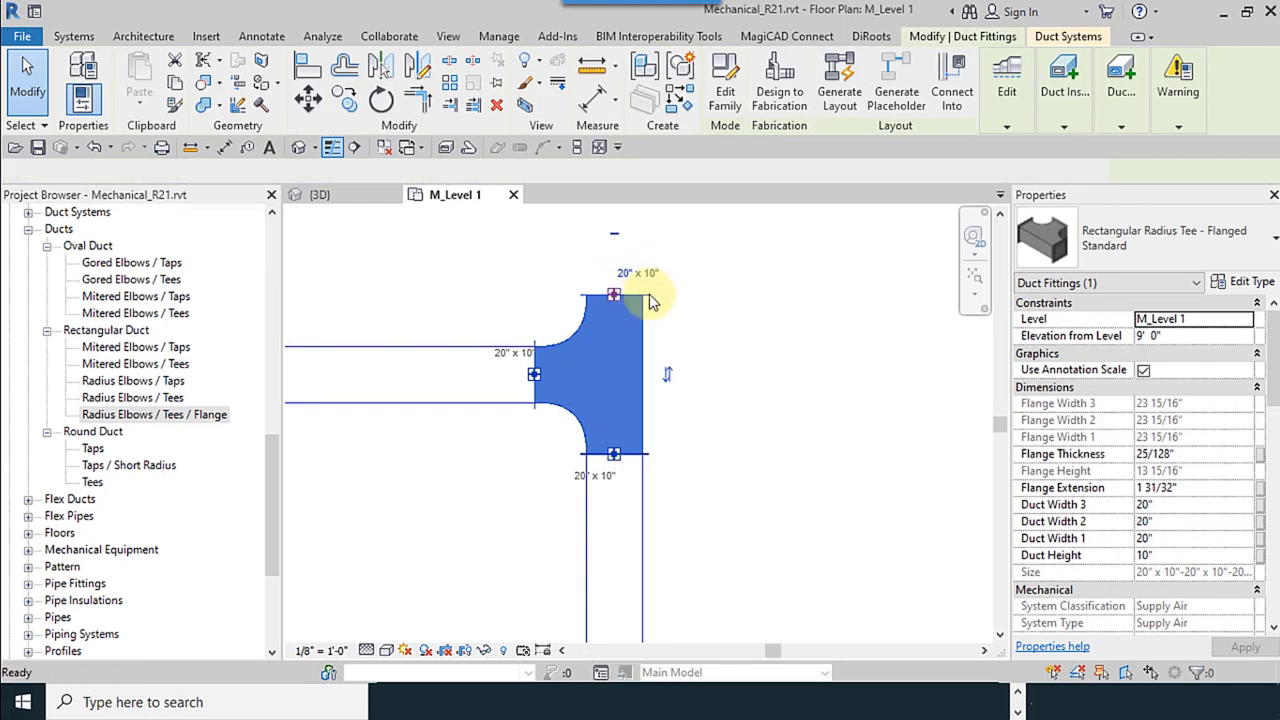
left_click(596, 231)
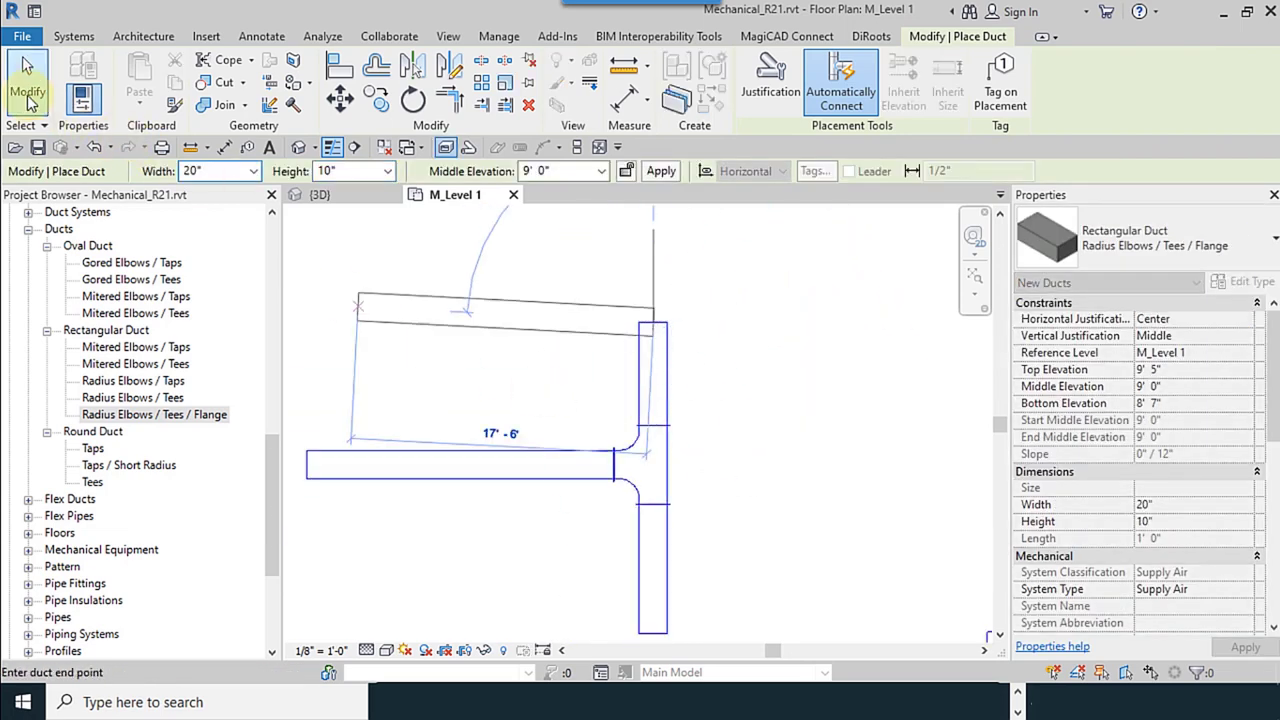
key("Escape")
key("Escape")
Step: Fit the duct tee in view and start a new duct from the main duct's open end
key("z")
key("f")
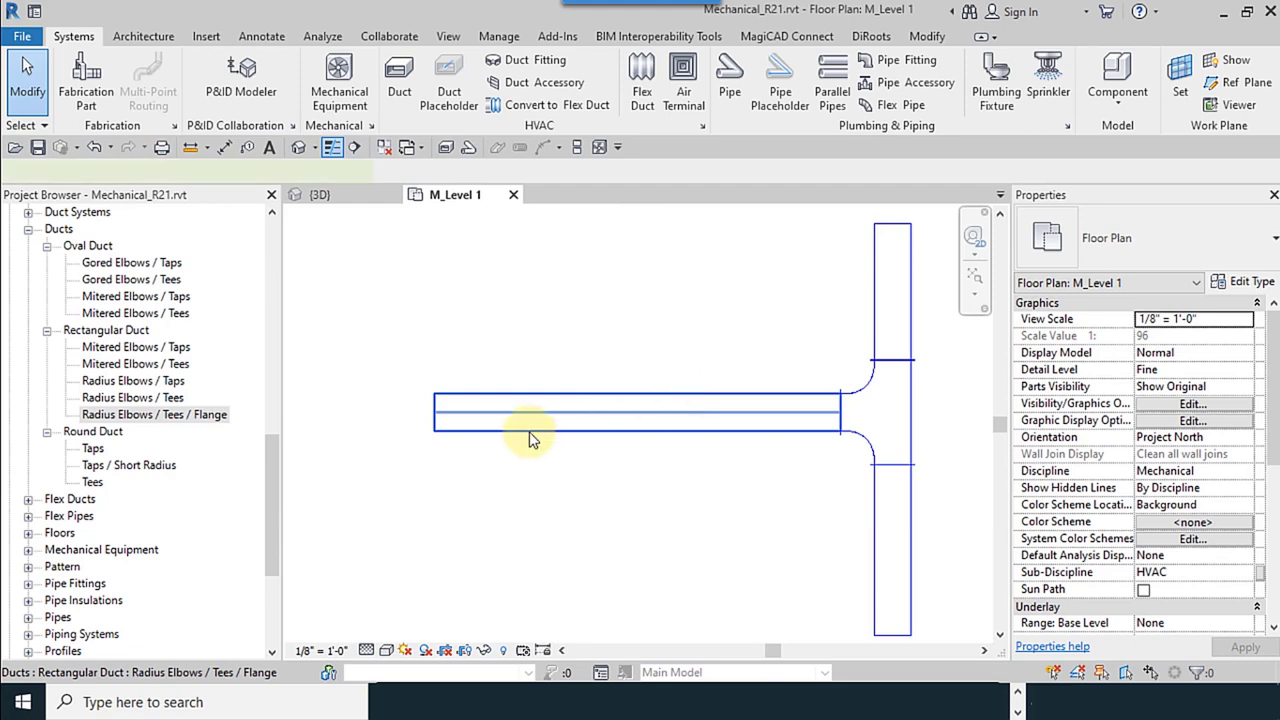
left_click(530, 440)
scroll(391, 423, "up", 3)
right_click(466, 406)
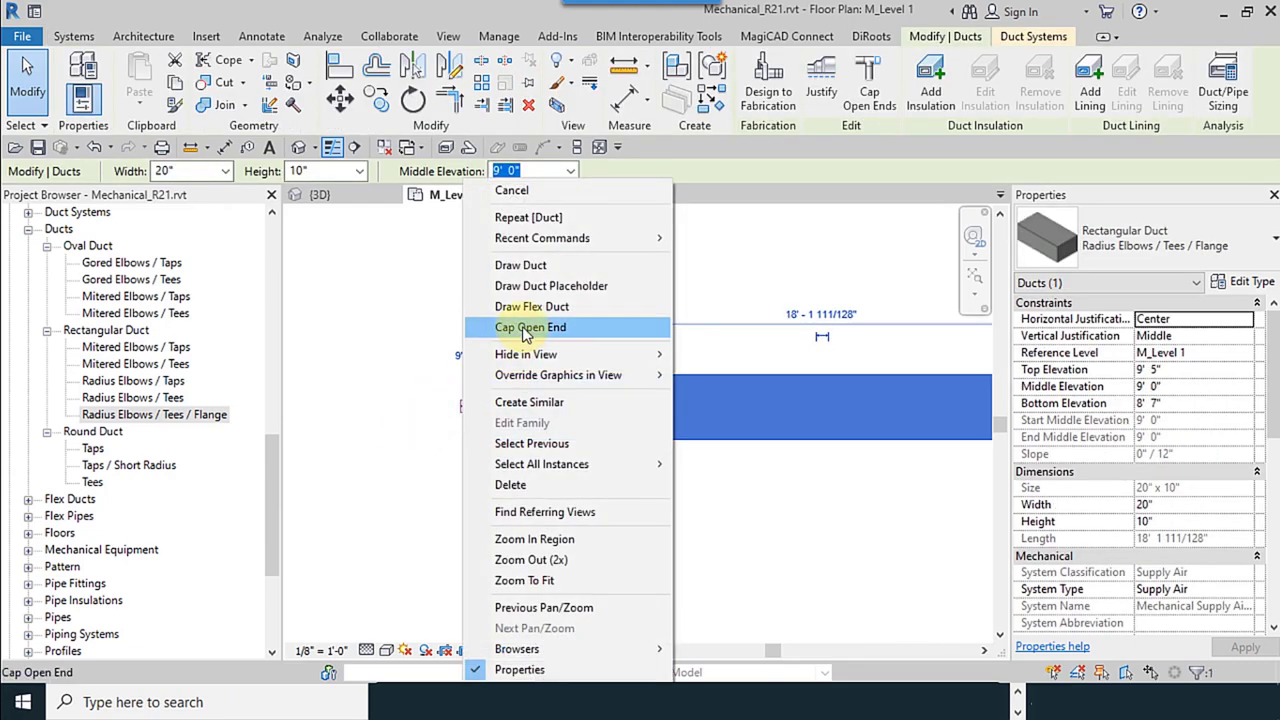
left_click(525, 265)
Step: Draw a 15-inch-wide duct joined to the 20-inch run by a flanged eccentric taper
left_click(864, 403)
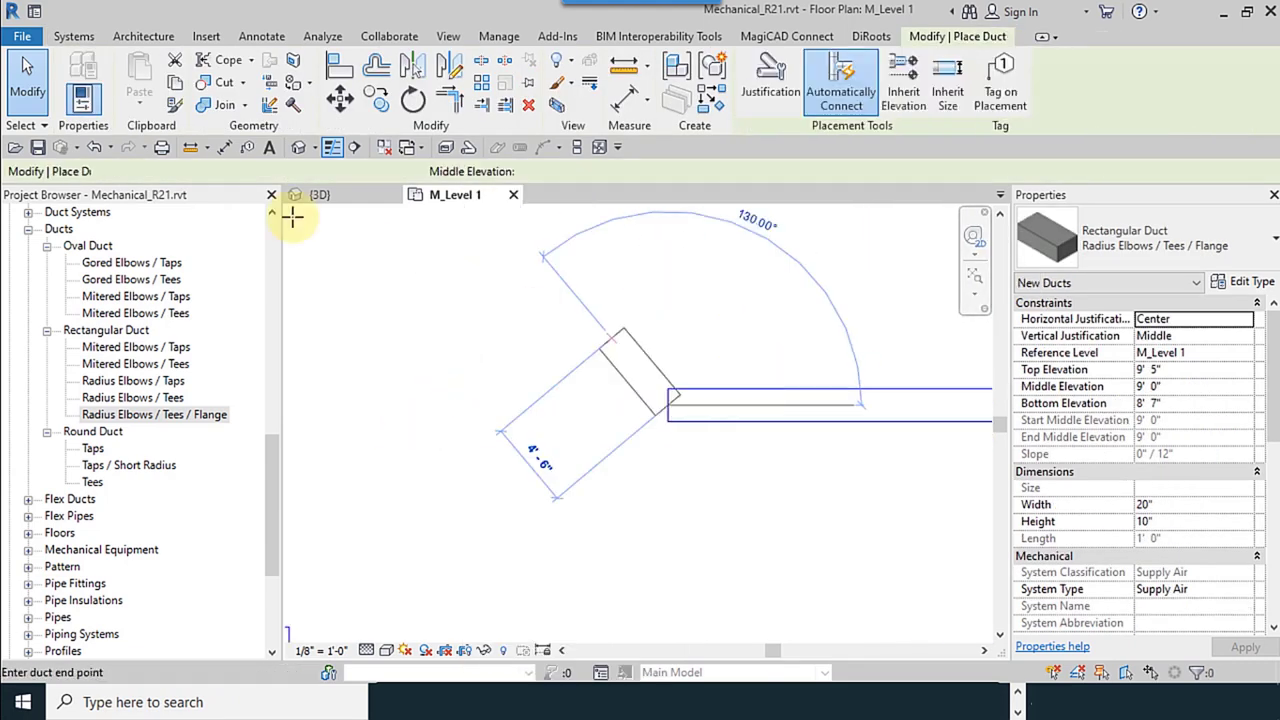
left_click(254, 173)
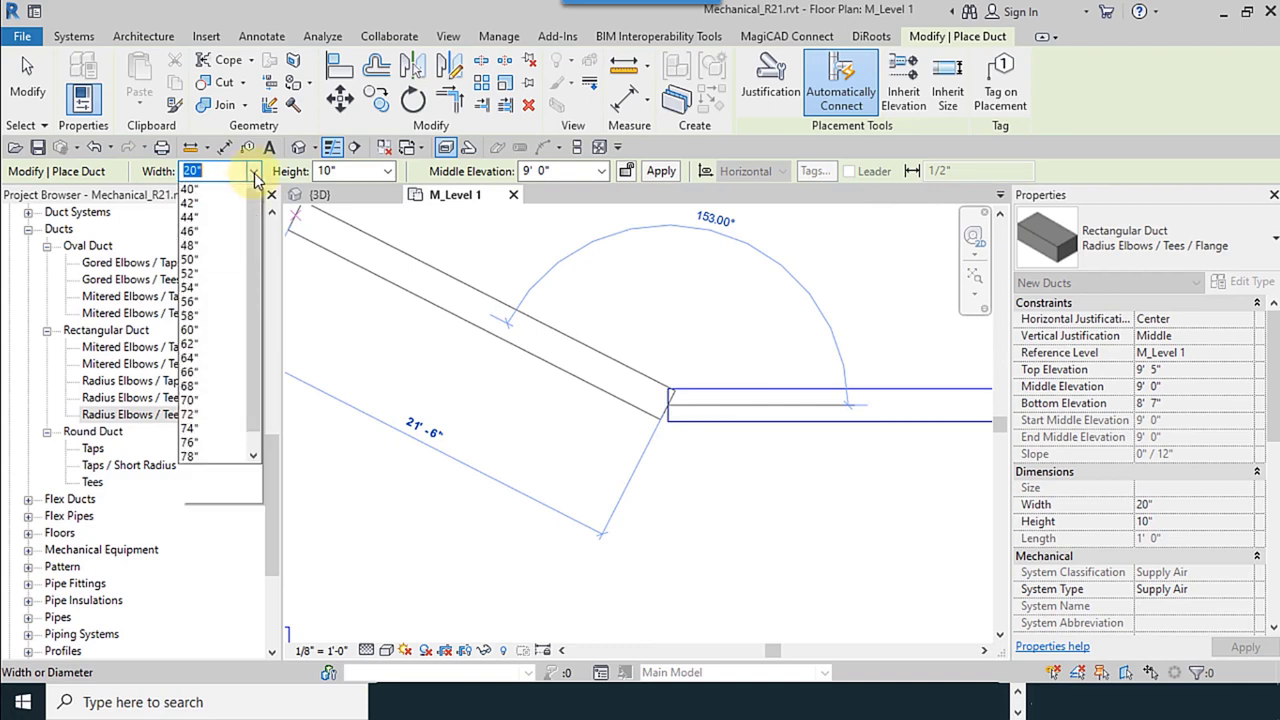
scroll(230, 300, "up", 2)
scroll(223, 357, "up", 1)
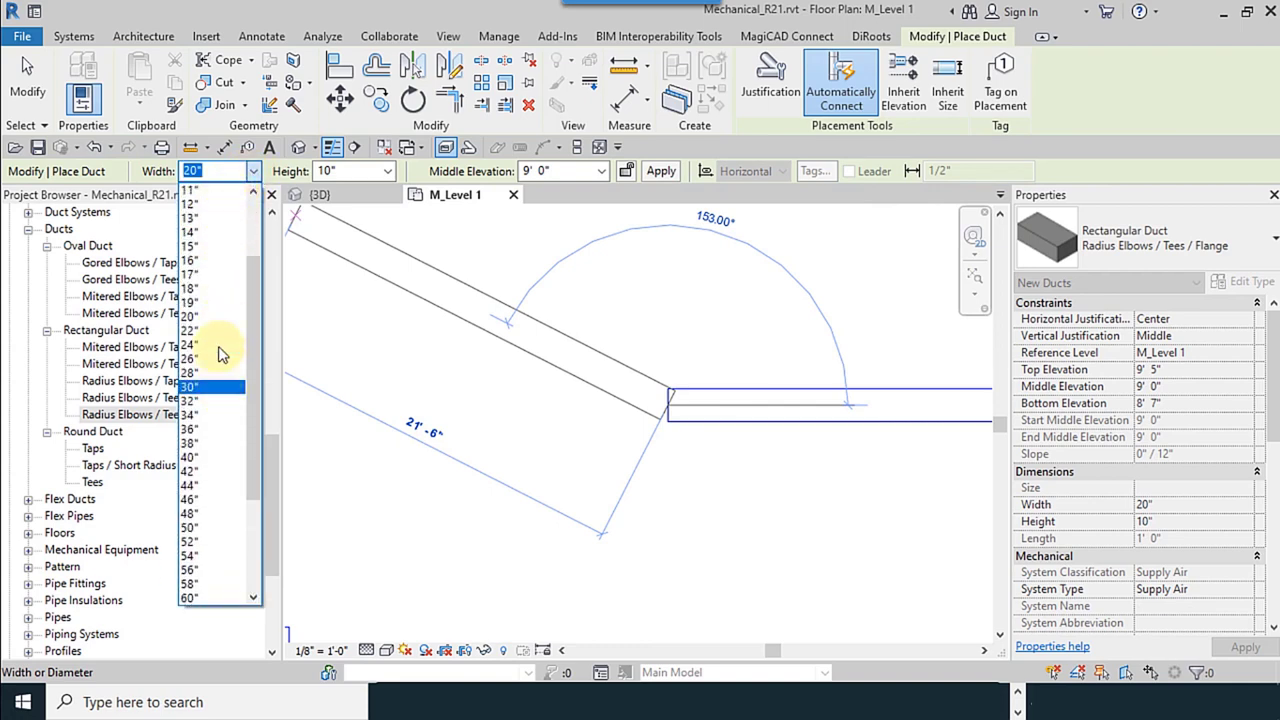
left_click(221, 250)
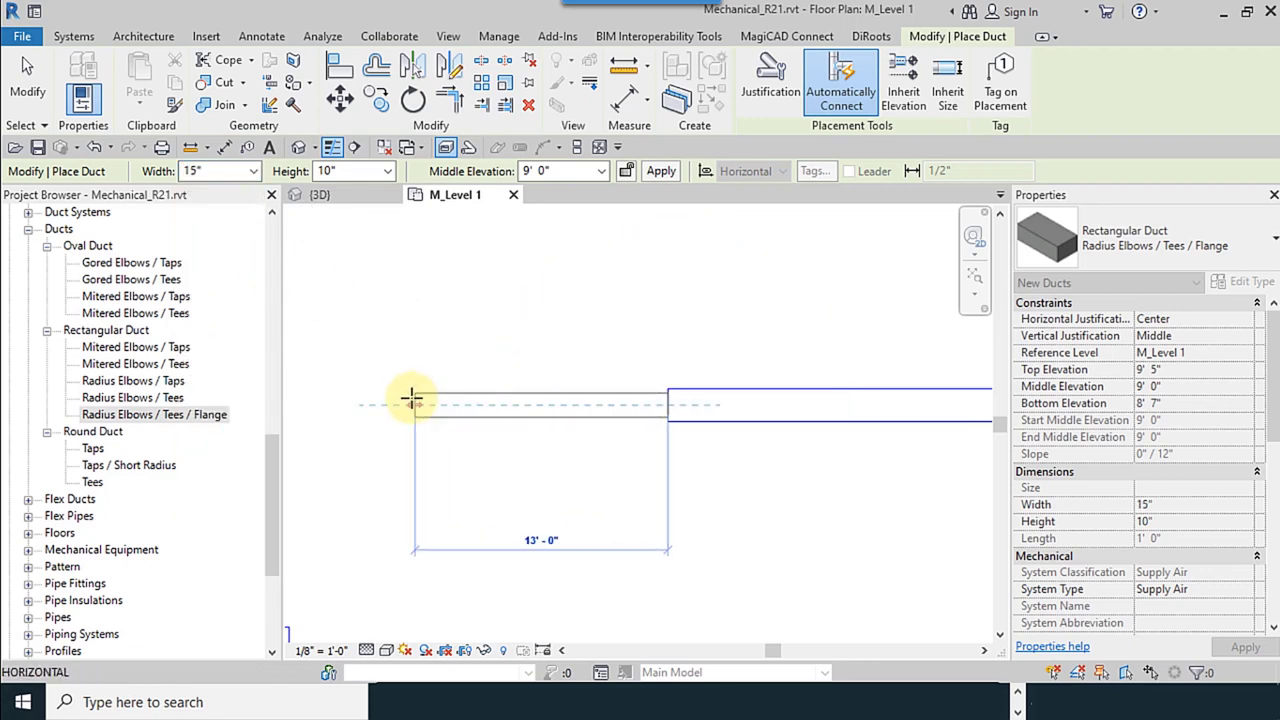
left_click(671, 423)
scroll(690, 480, "up", 5)
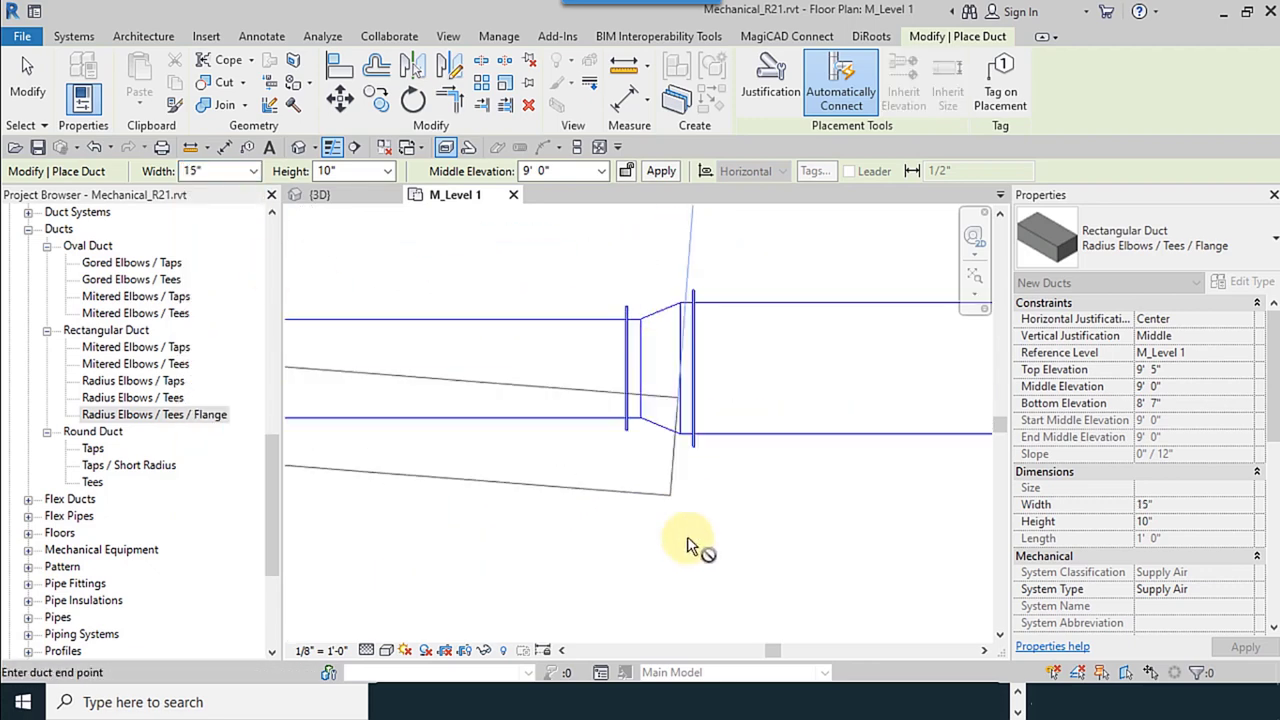
key("Escape")
key("Escape")
scroll(594, 363, "down", 3)
scroll(688, 423, "up", 3)
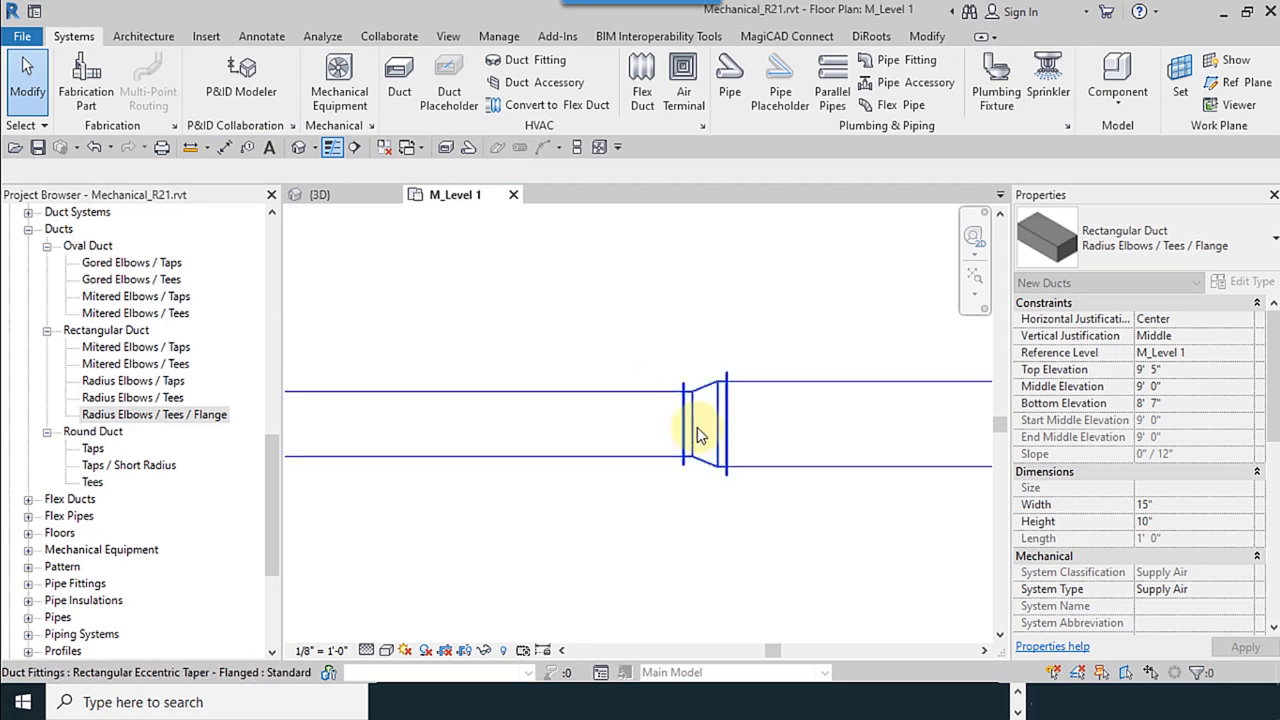
scroll(518, 440, "down", 3)
Step: Isolate the T-shaped duct run in a 3D selection box and frame it in view
scroll(518, 440, "down", 5)
left_click_drag(475, 365, 661, 465)
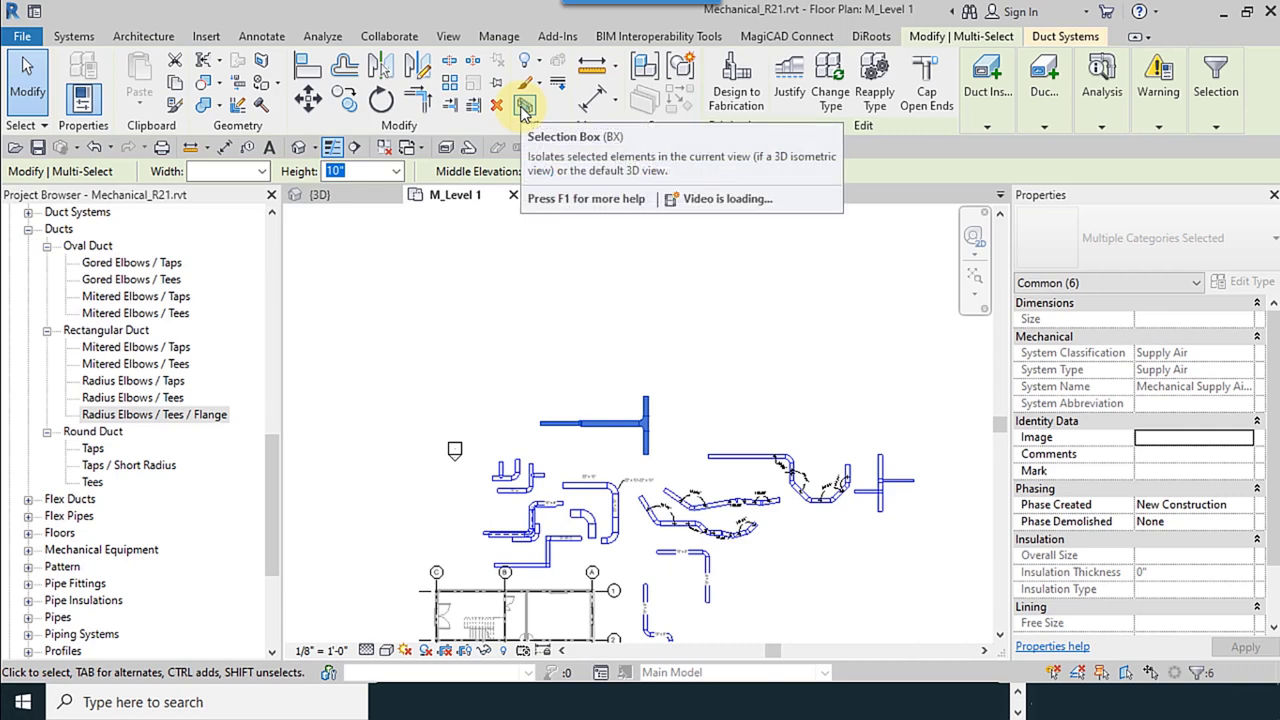
left_click(522, 106)
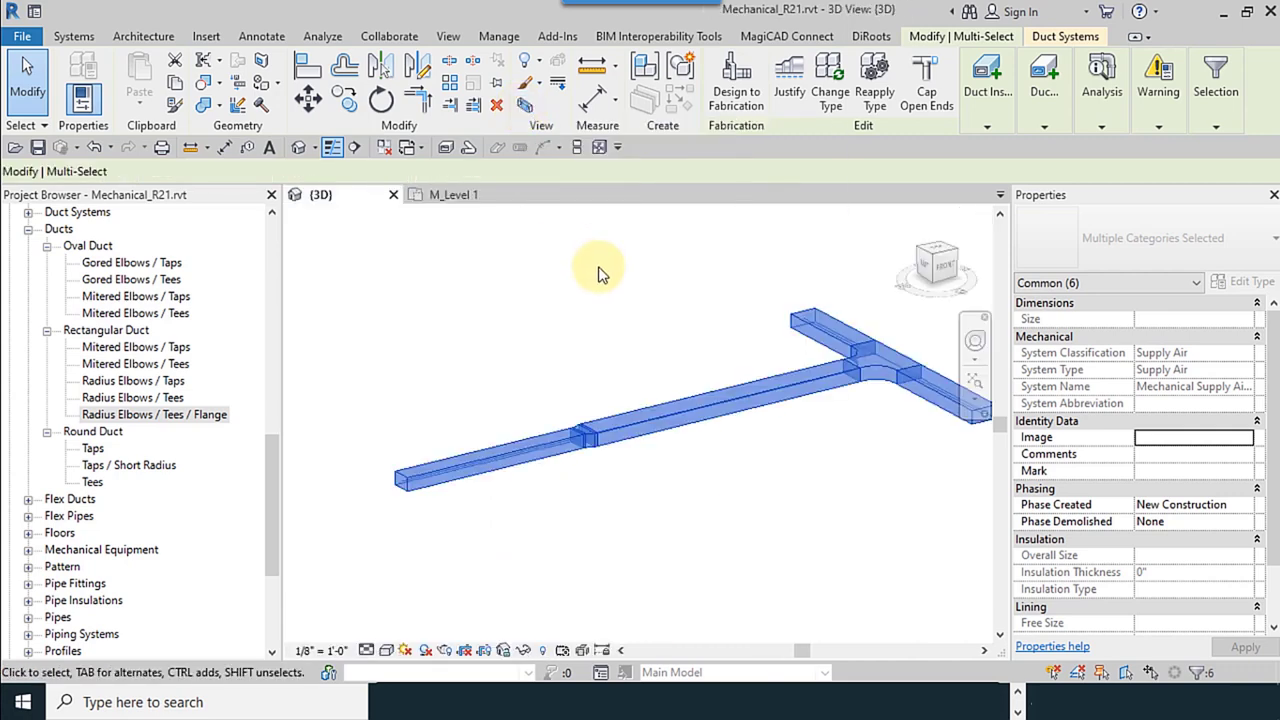
left_click(829, 471)
middle_click_drag(829, 471, 778, 460)
scroll(428, 520, "up", 2)
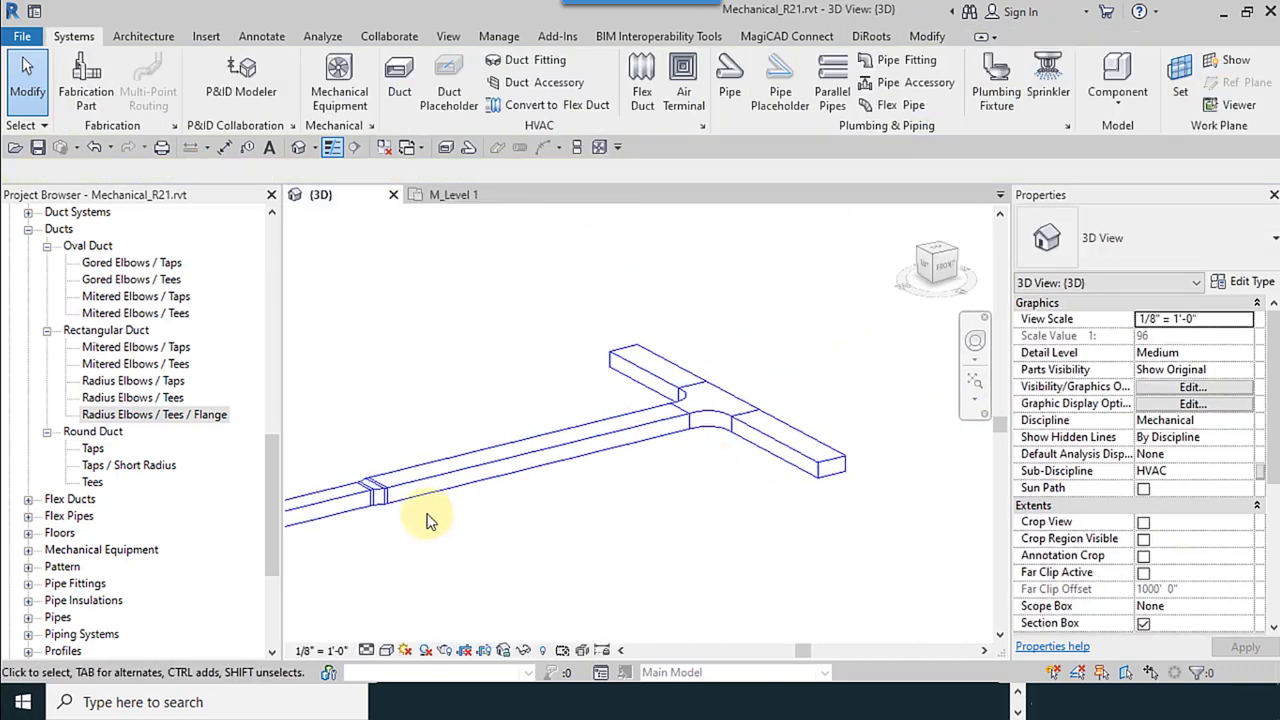
scroll(357, 523, "up", 2)
scroll(365, 520, "up", 2)
scroll(370, 520, "up", 2)
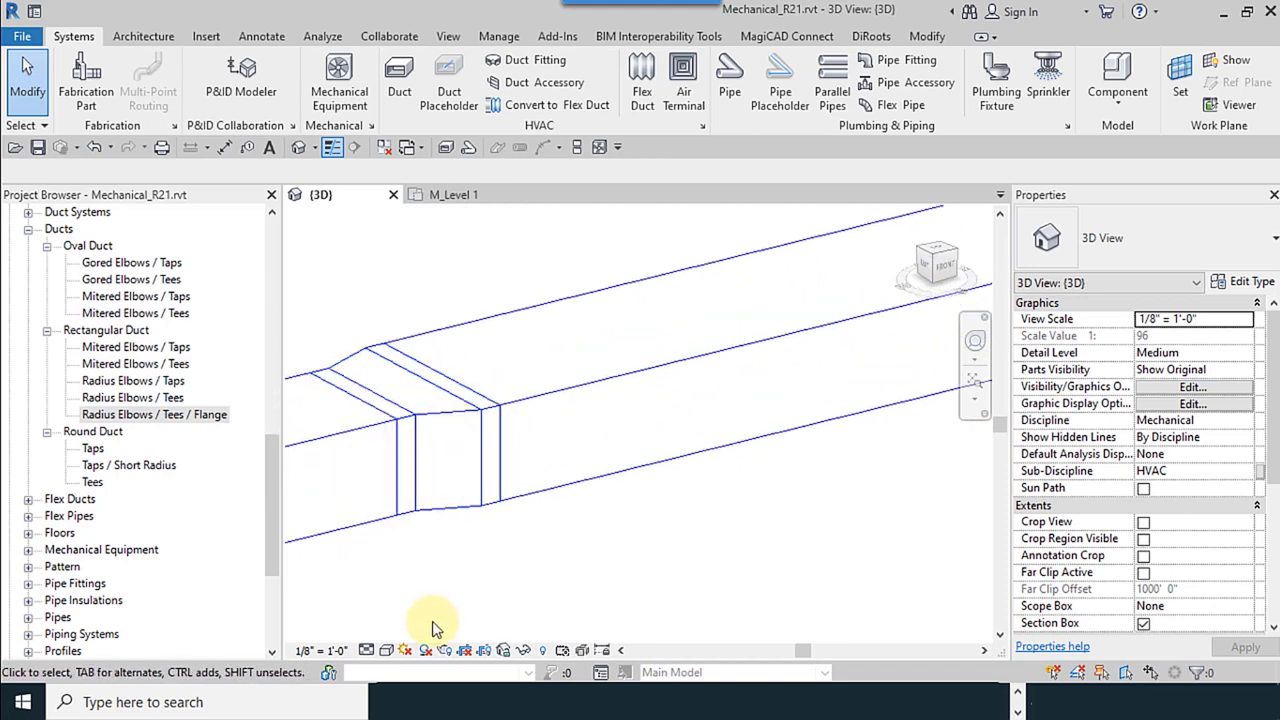
Step: Set the 3D view to Fine detail level and Shaded visual style, then frame the tee junction
left_click(366, 650)
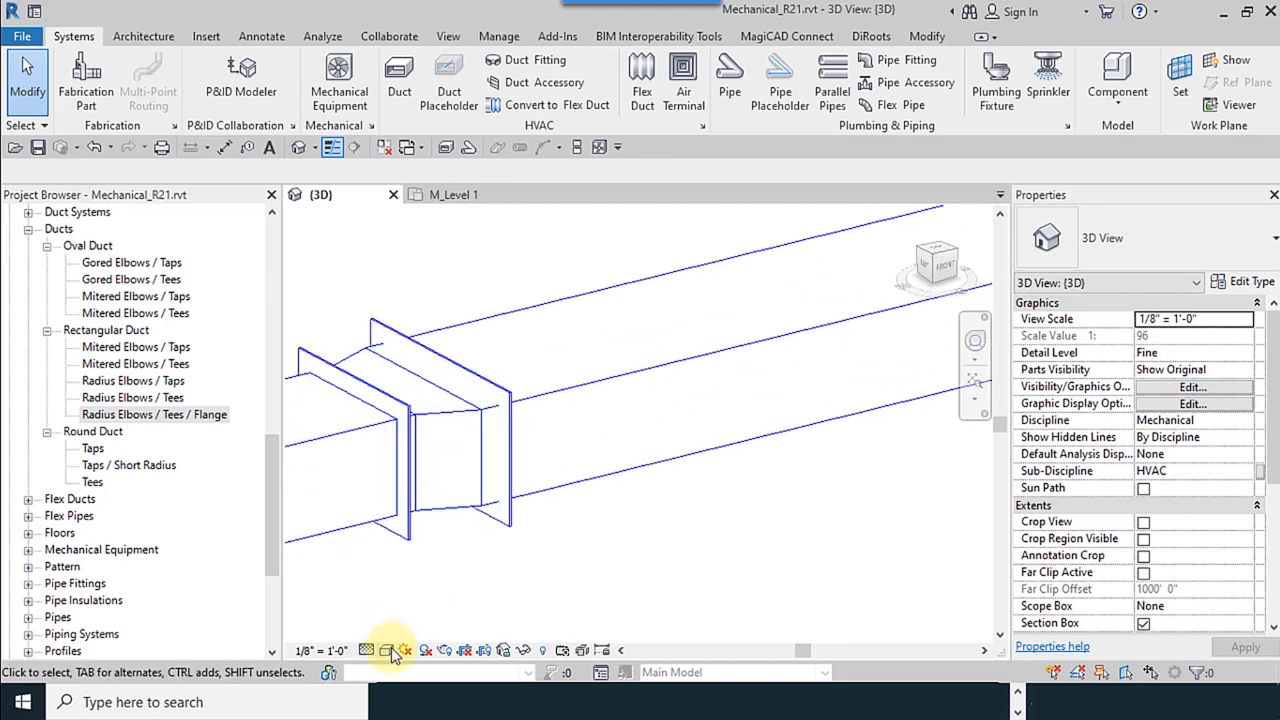
left_click(386, 650)
left_click(440, 595)
scroll(370, 485, "down", 2)
scroll(745, 400, "down", 2)
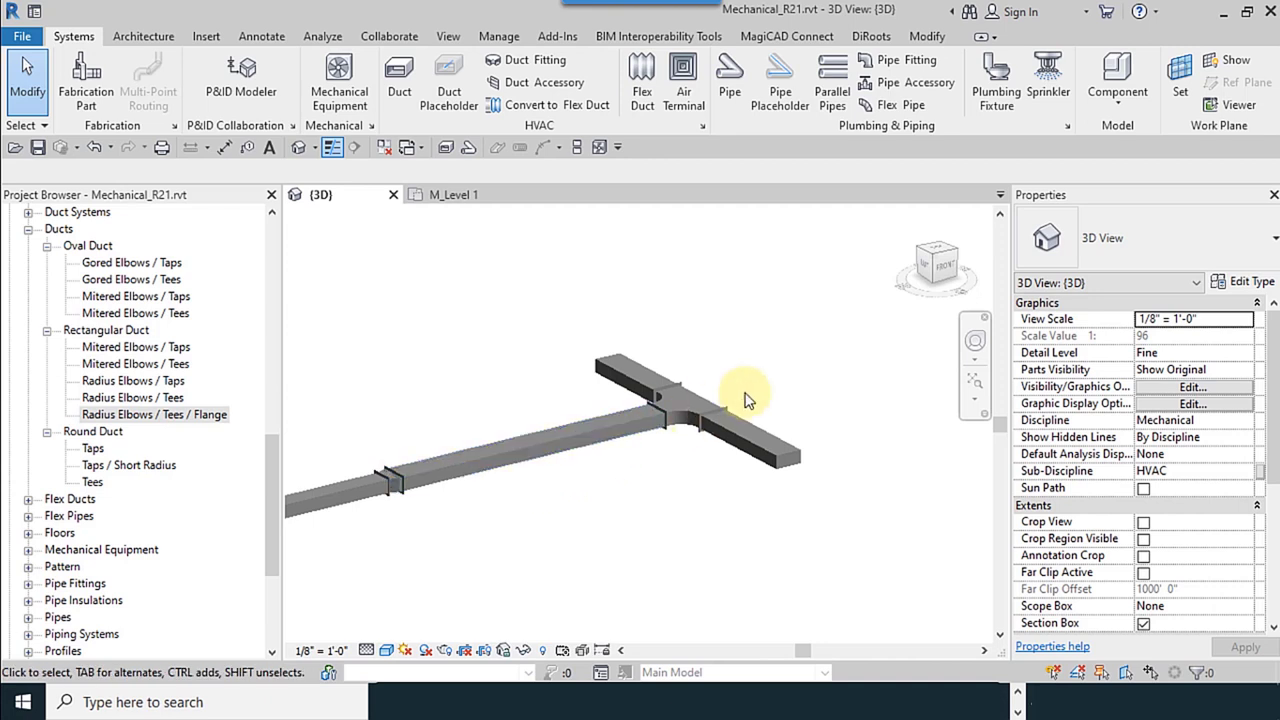
scroll(745, 400, "up", 5)
middle_click_drag(477, 491, 706, 540)
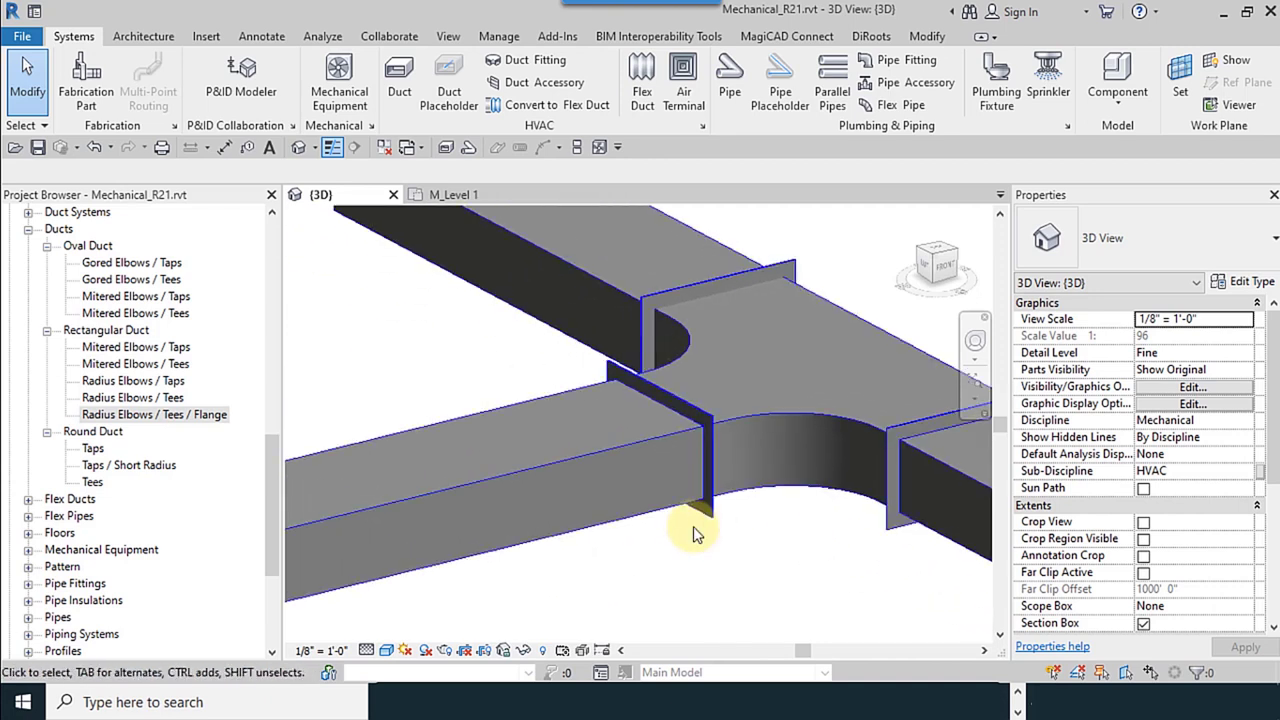
scroll(651, 480, "down", 4)
scroll(677, 457, "down", 3)
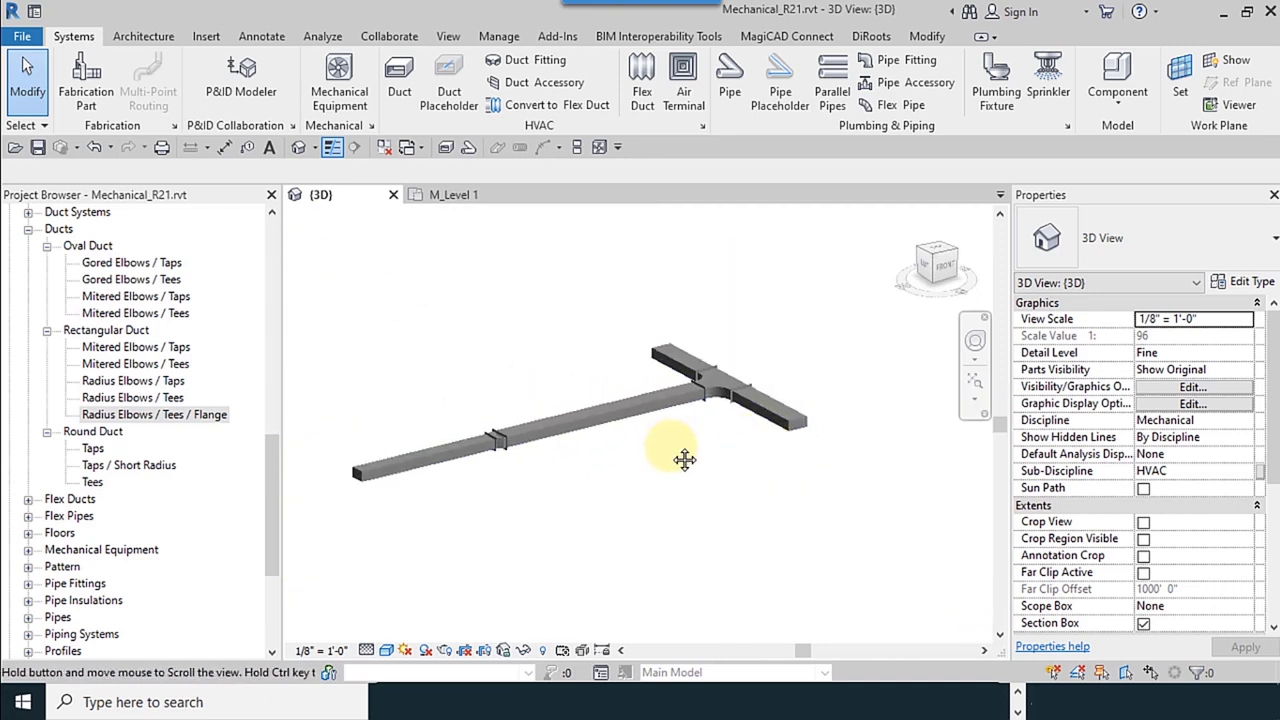
scroll(463, 457, "up", 2)
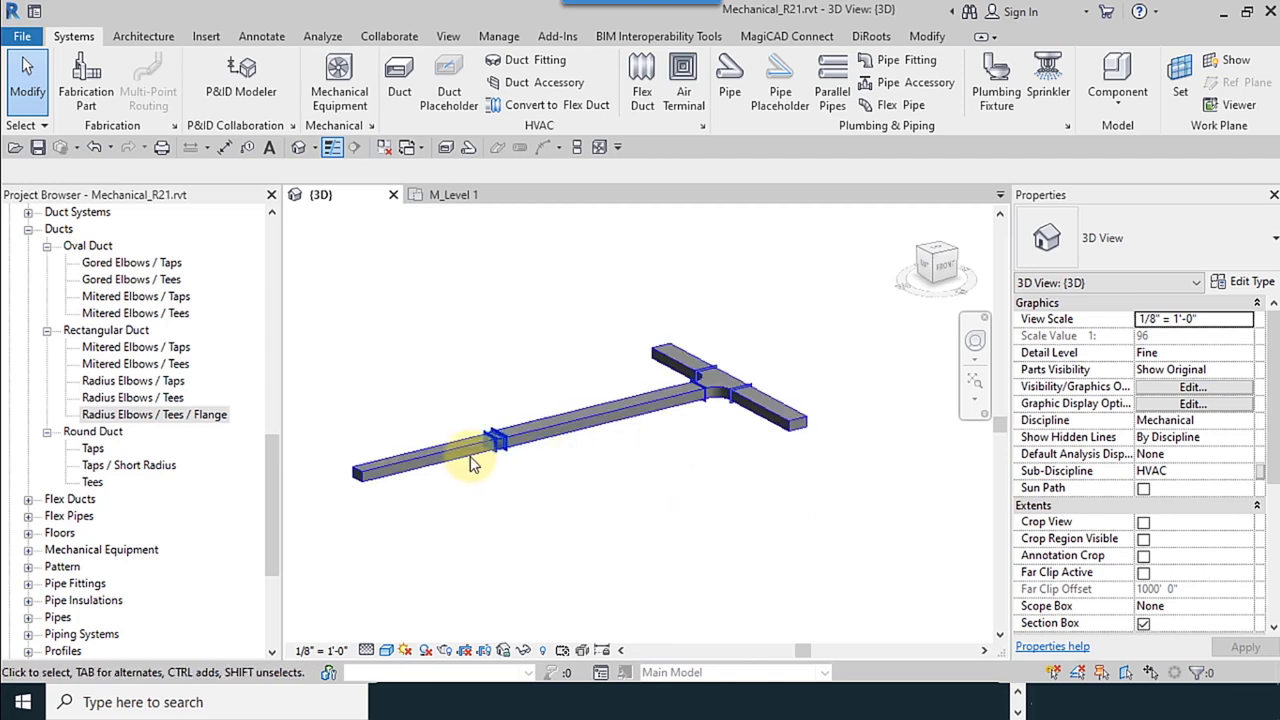
scroll(534, 471, "up", 2)
scroll(534, 471, "up", 1)
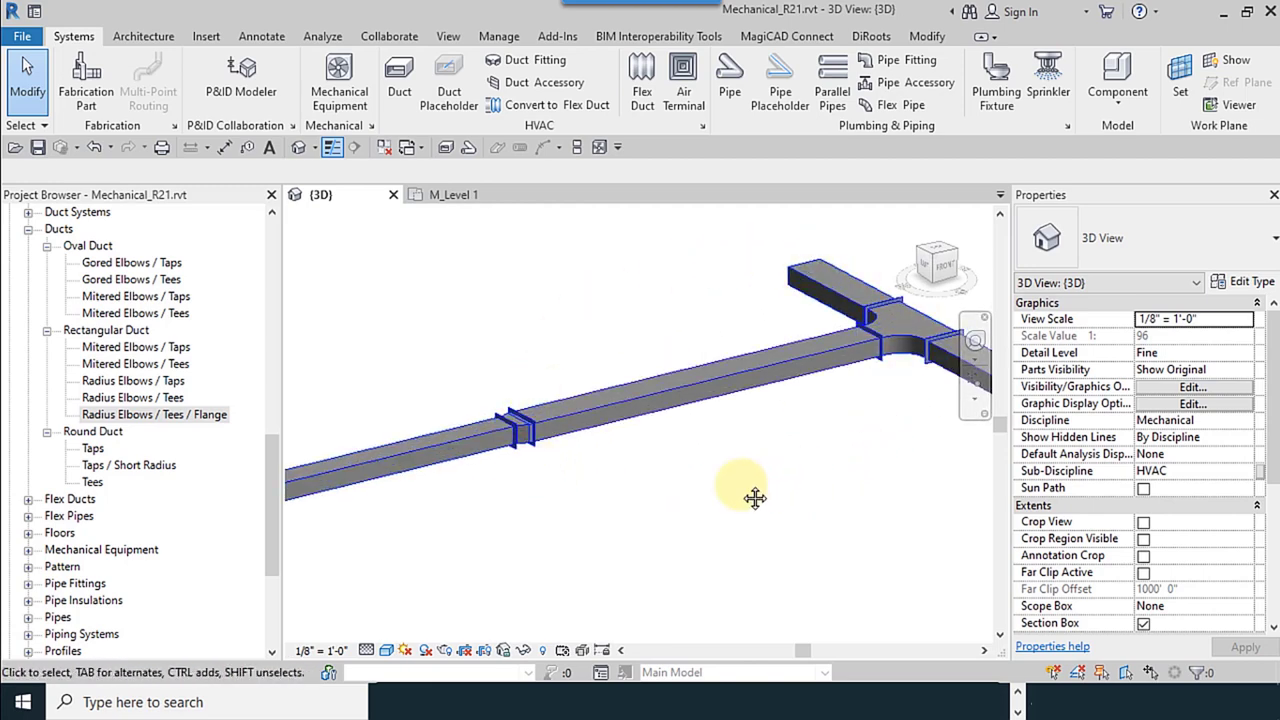
mouse_move(754, 500)
middle_mouse_down()
mouse_move(600, 523)
mouse_move(663, 517)
middle_mouse_up()
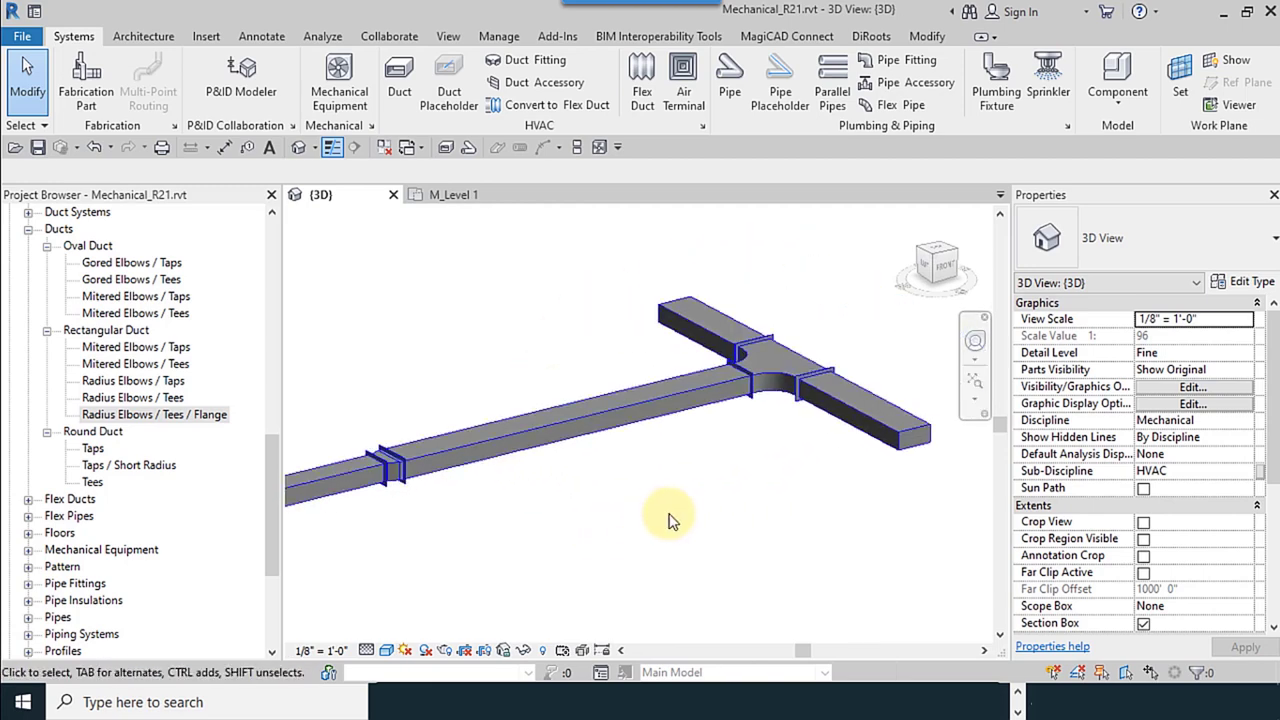